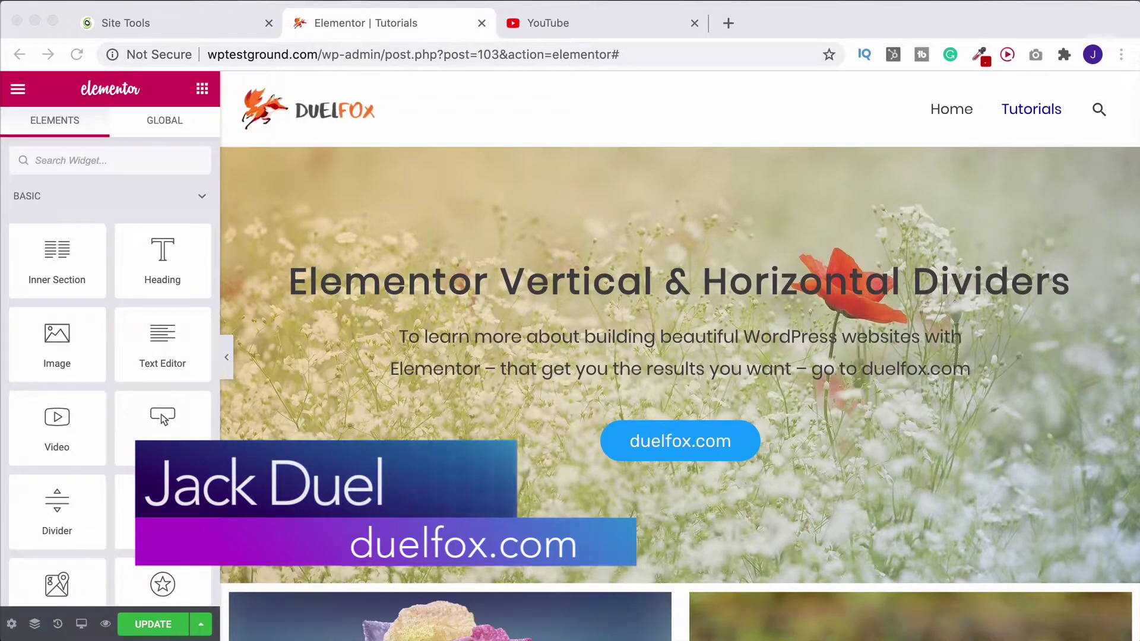
# Step: Place a Divider widget beneath the 'Elementor Vertical & Horizontal Dividers' hero heading
pyautogui.scroll(-10, 796, 394)
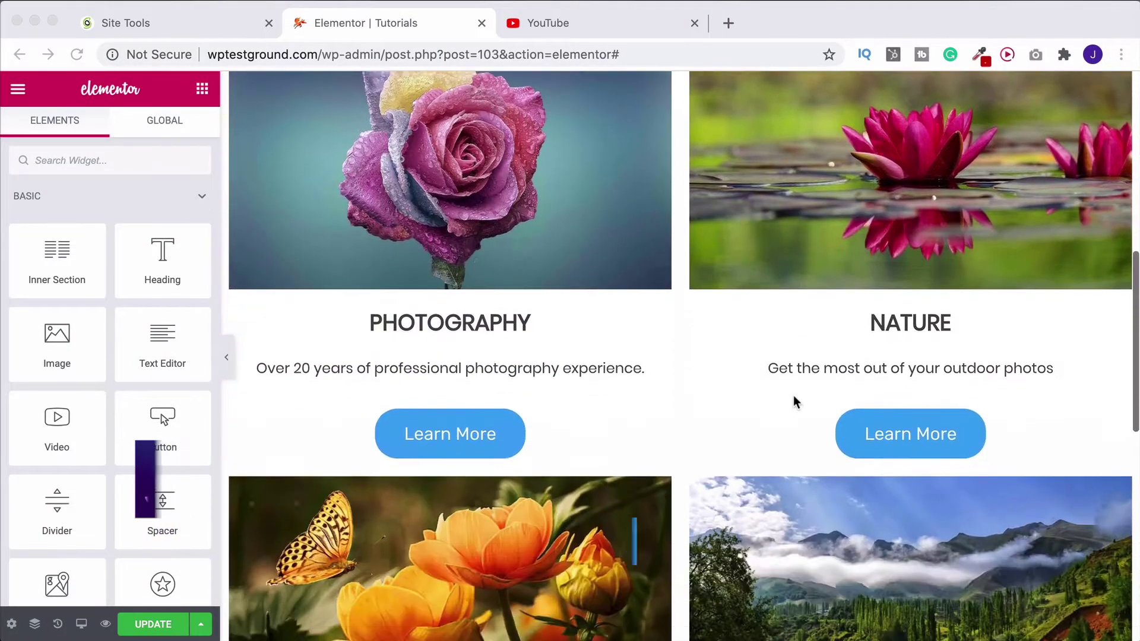
pyautogui.scroll(-5, 793, 396)
pyautogui.scroll(15, 794, 396)
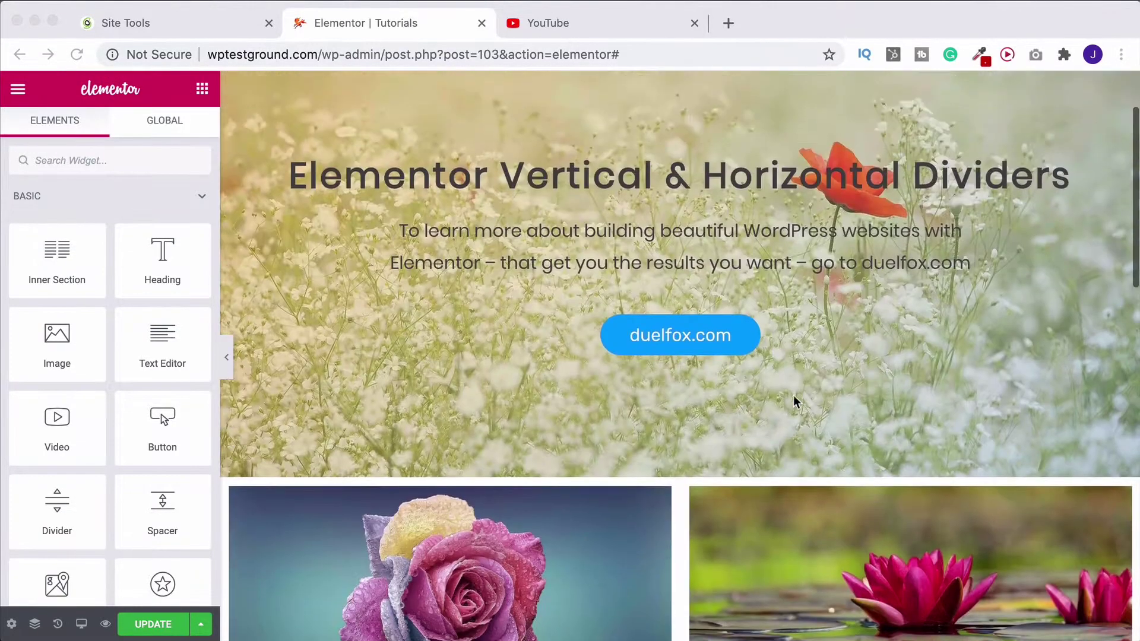
pyautogui.scroll(2, 793, 394)
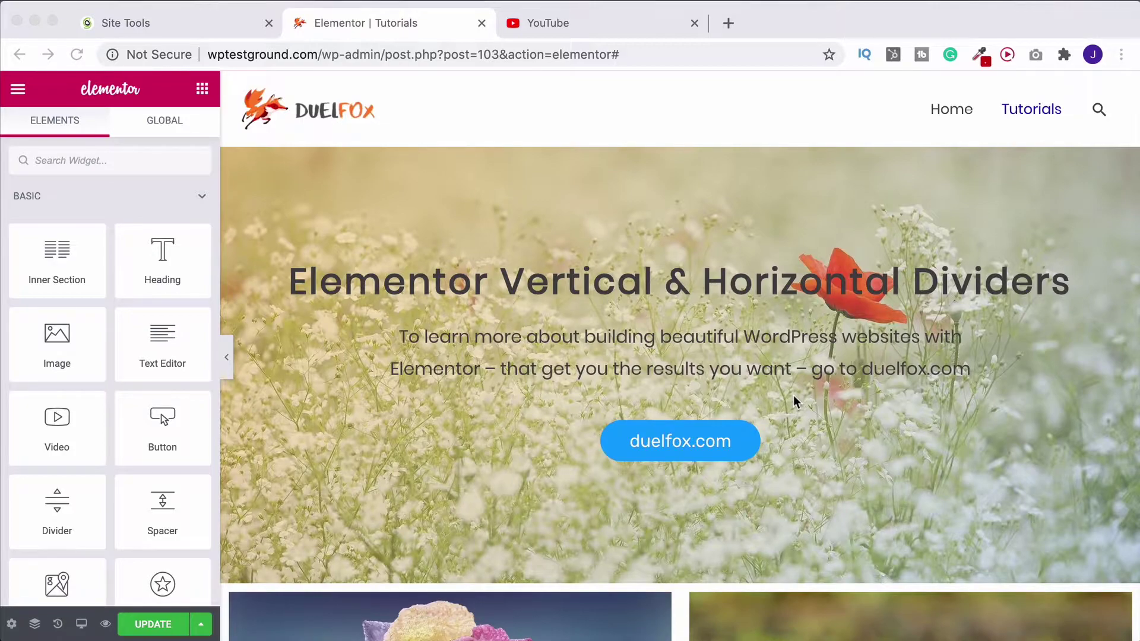
pyautogui.click(59, 507)
pyautogui.moveTo(62, 505); pyautogui.dragTo(627, 327)
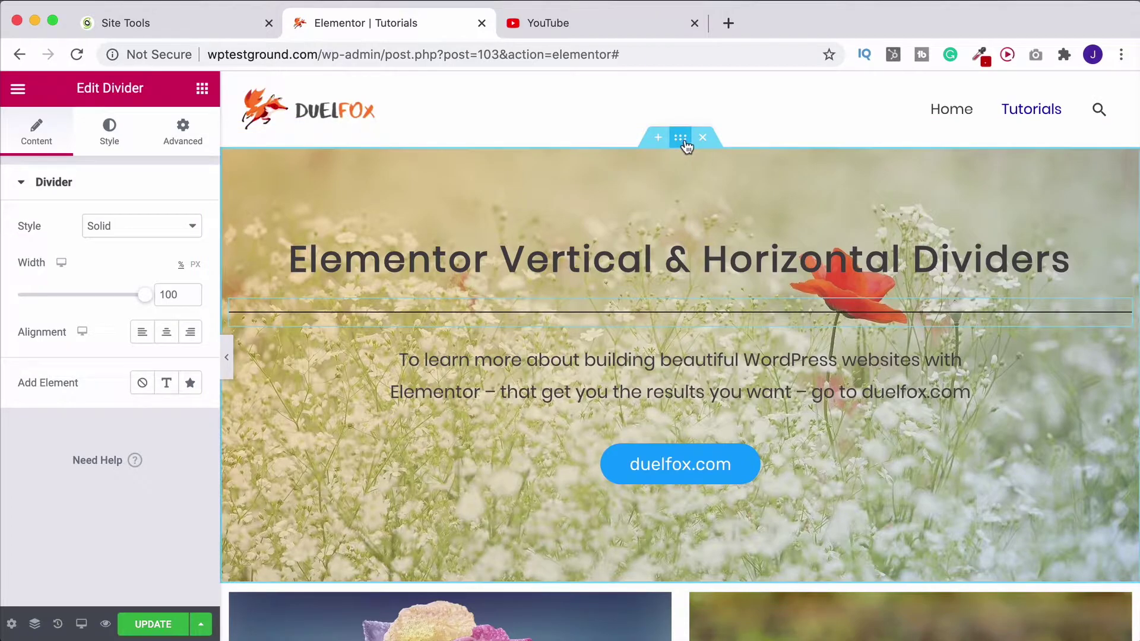
# Step: Add a second divider under the Photography heading, then delete it again
pyautogui.scroll(-5, 685, 172)
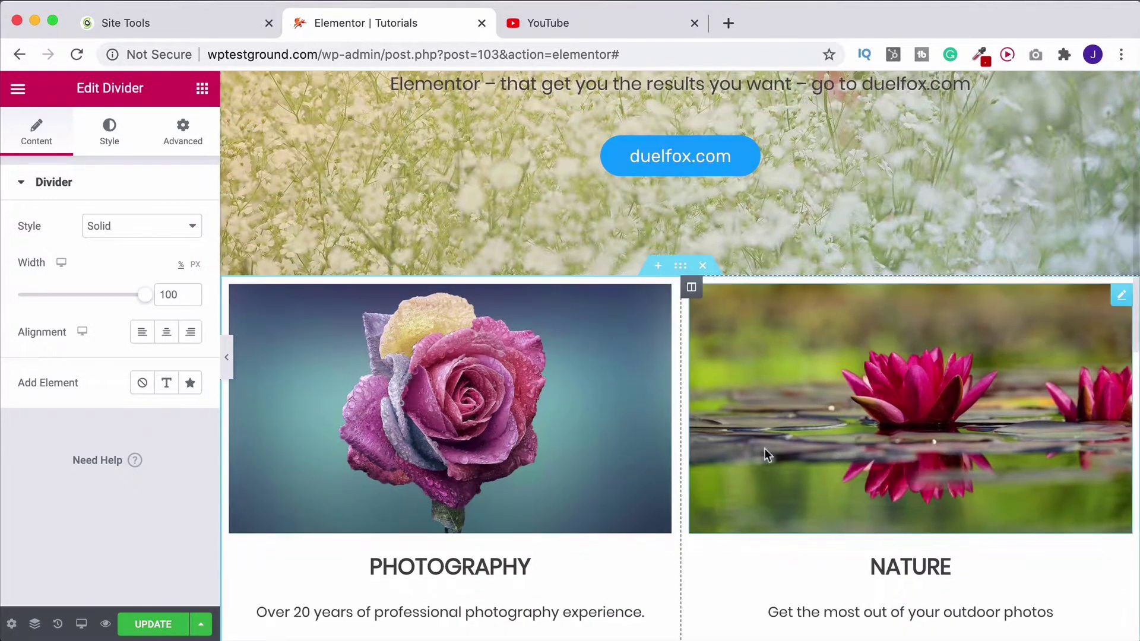
pyautogui.scroll(-1, 772, 455)
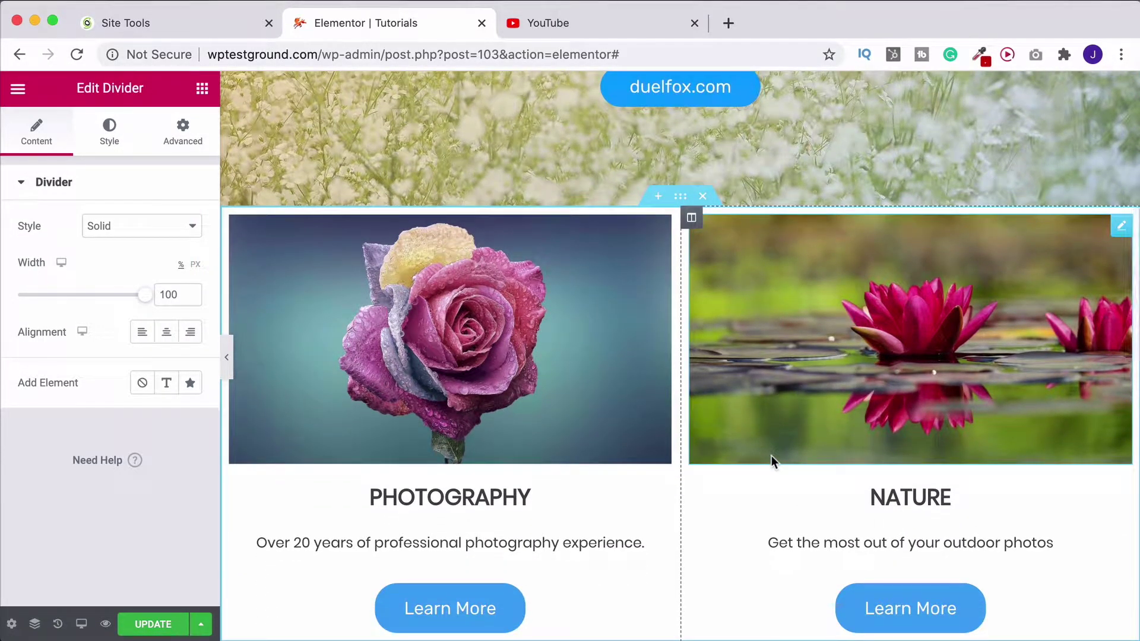
pyautogui.scroll(-1, 635, 466)
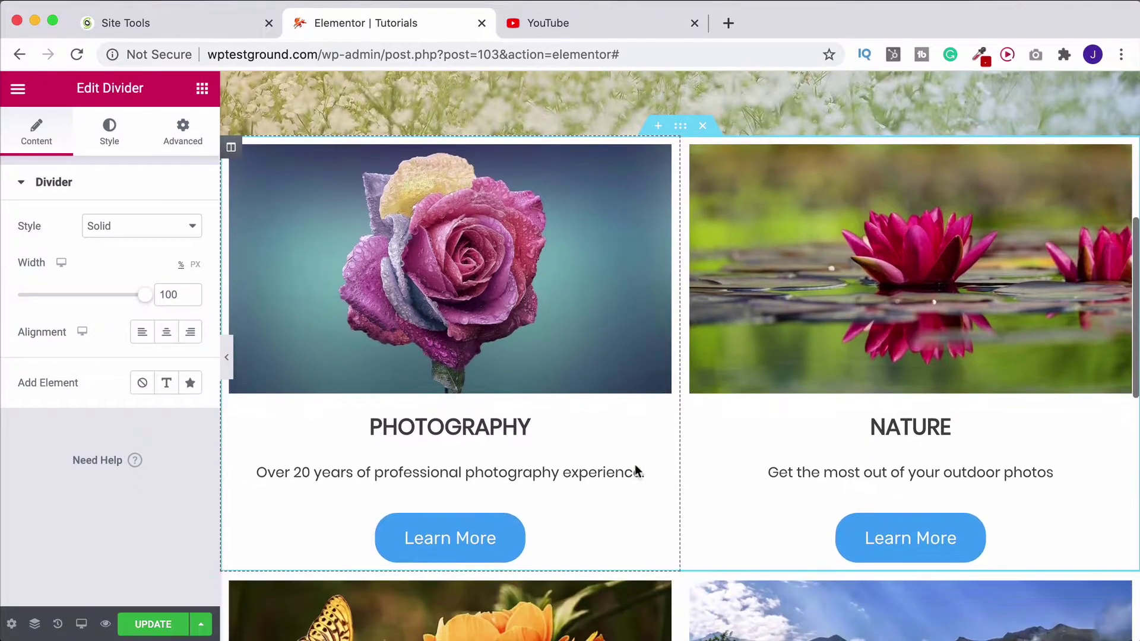
pyautogui.click(202, 90)
pyautogui.moveTo(51, 501); pyautogui.dragTo(473, 466)
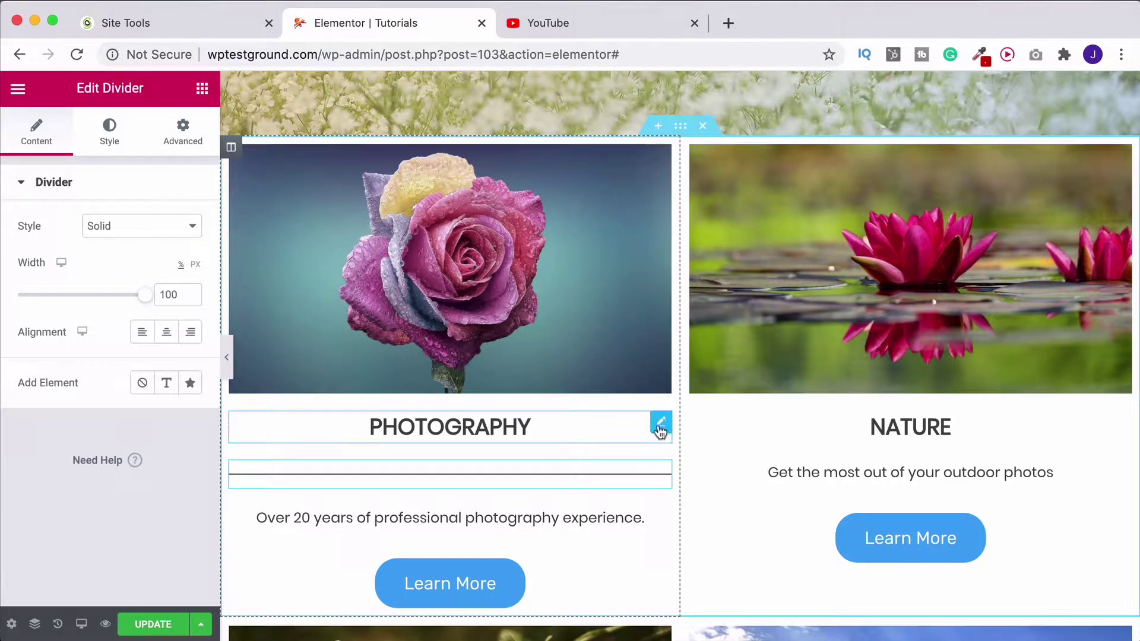
pyautogui.rightClick(664, 477)
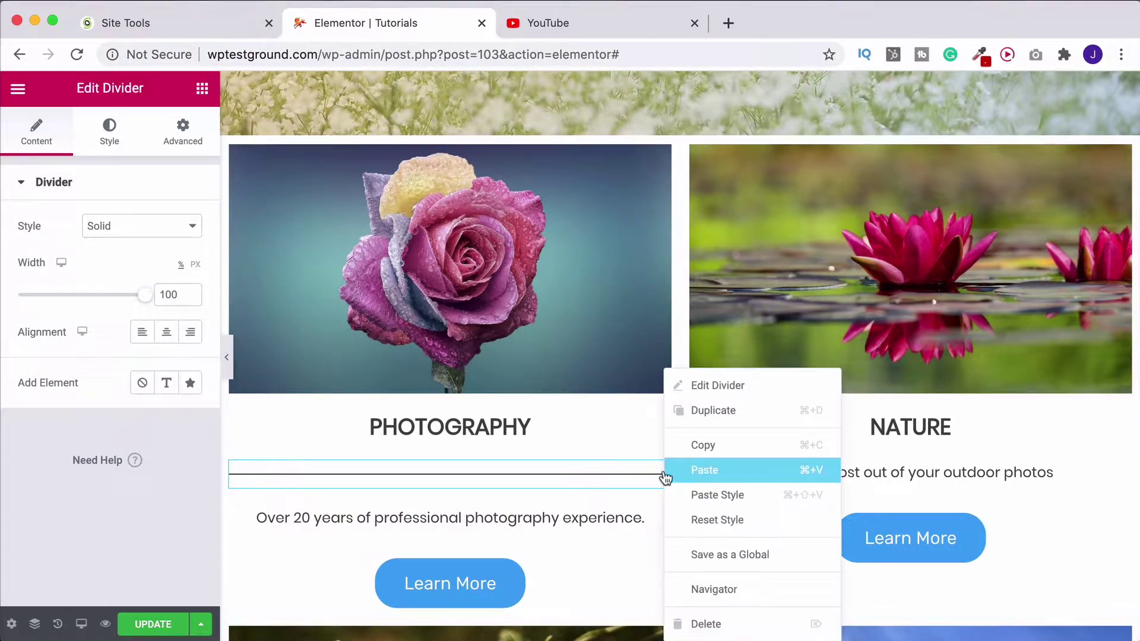
pyautogui.click(719, 624)
pyautogui.scroll(8, 652, 516)
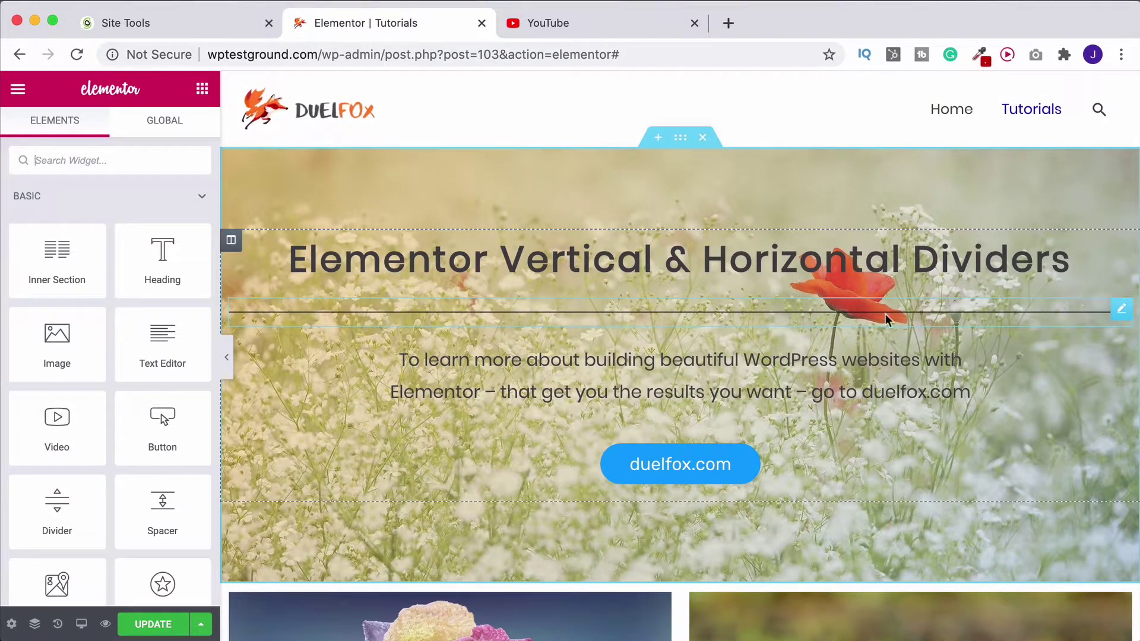
# Step: Centre the hero divider and set its width to 60%, after briefly trying 531 px
pyautogui.click(1122, 310)
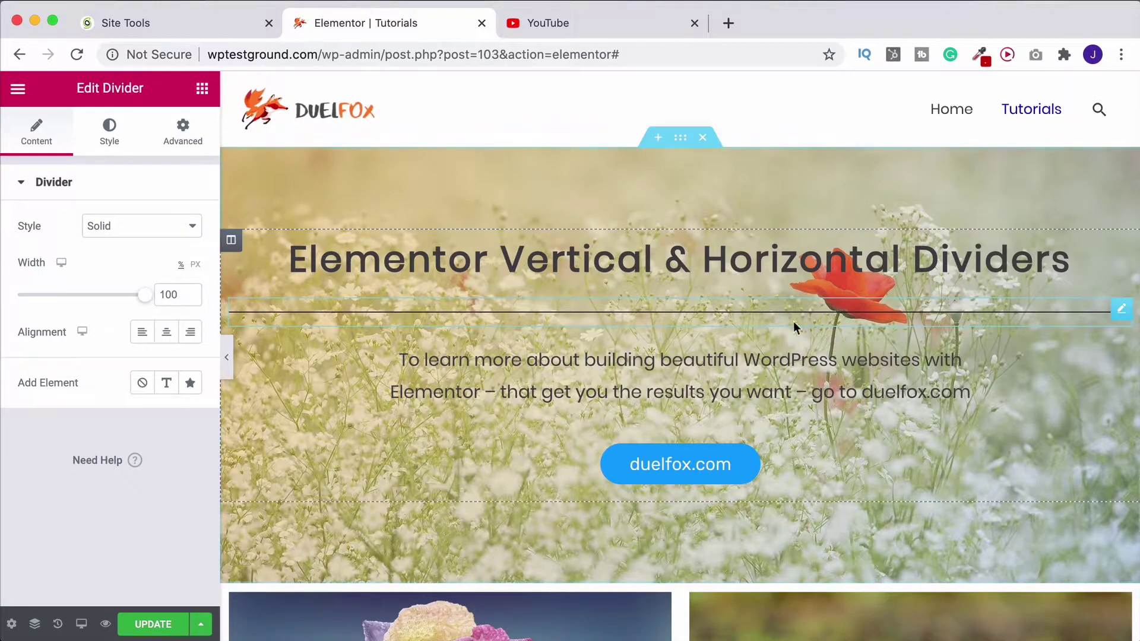
pyautogui.moveTo(143, 297); pyautogui.dragTo(85, 303)
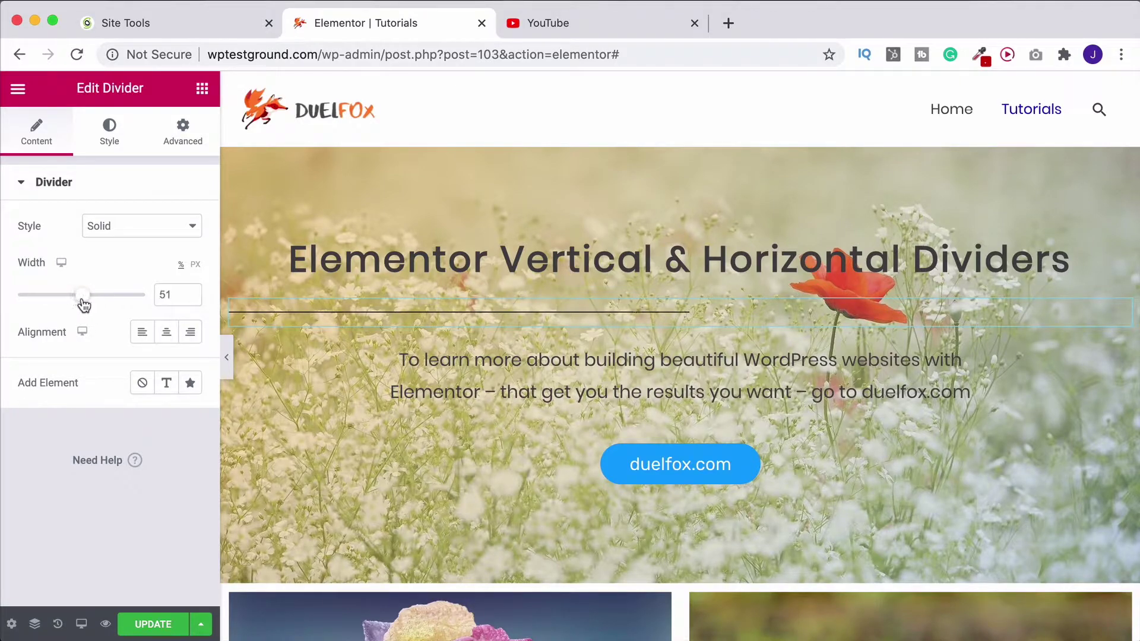
pyautogui.click(167, 335)
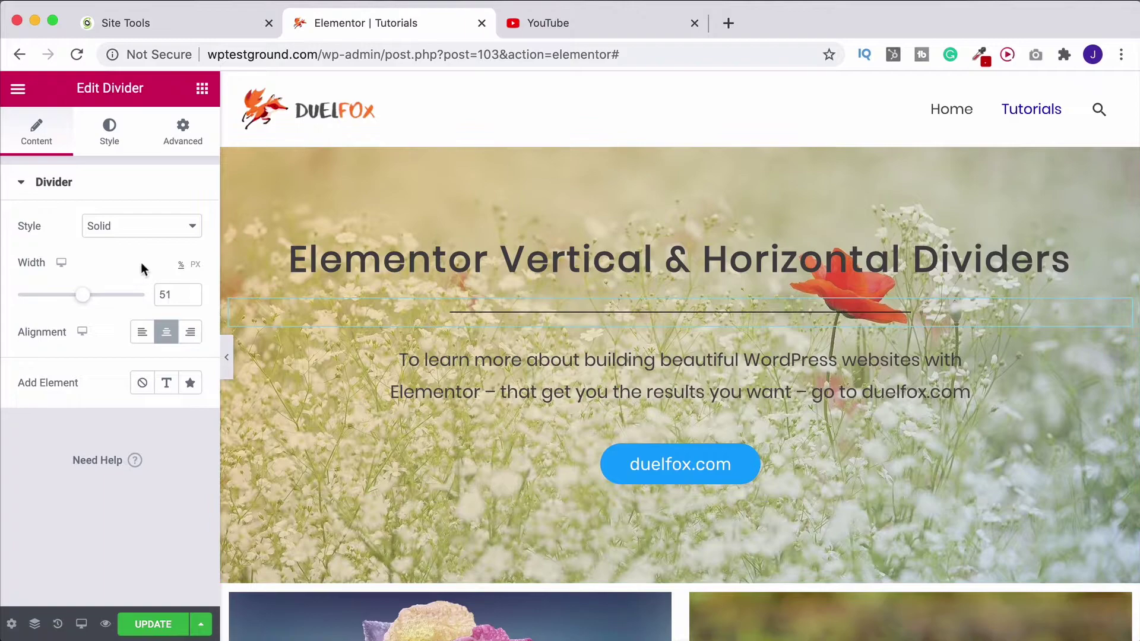
pyautogui.click(196, 264)
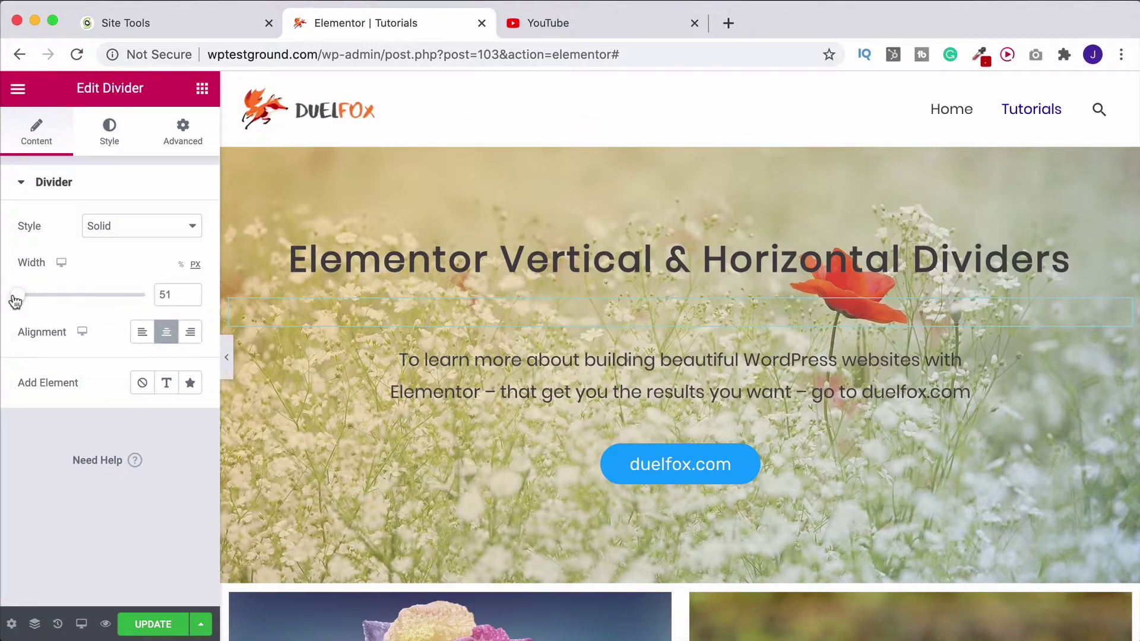
pyautogui.moveTo(15, 301); pyautogui.dragTo(92, 295)
pyautogui.click(180, 264)
pyautogui.click(191, 291)
pyautogui.click(192, 291)
pyautogui.click(192, 291)
pyautogui.click(192, 291)
pyautogui.click(192, 291)
pyautogui.click(192, 290)
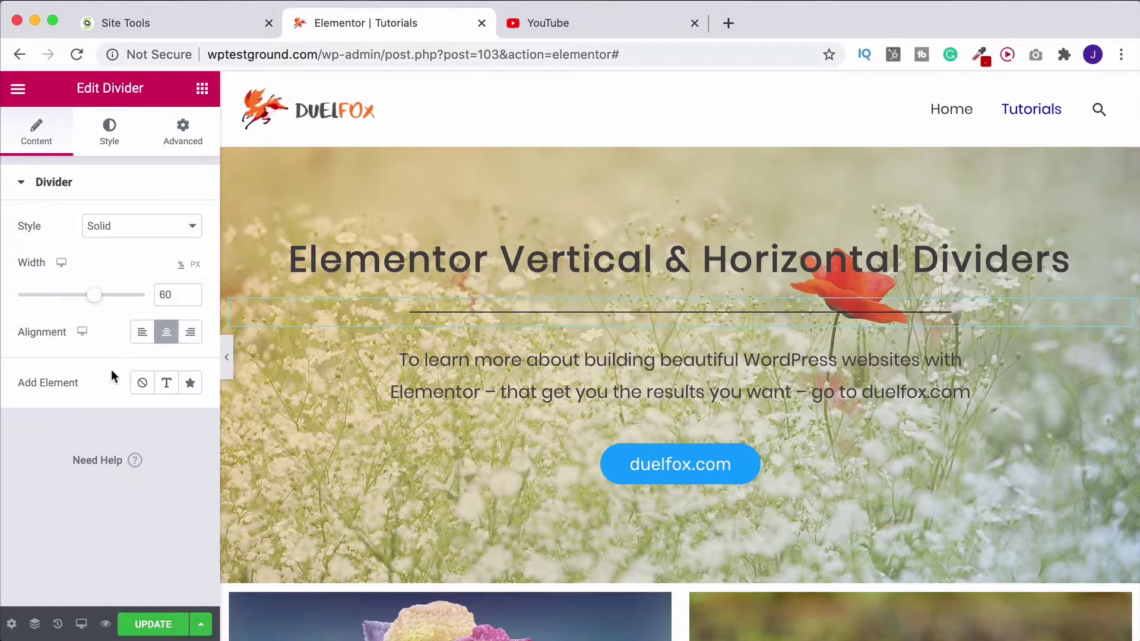
# Step: Try Text and a star Icon in the divider's middle, then set Add Element to None
pyautogui.click(166, 387)
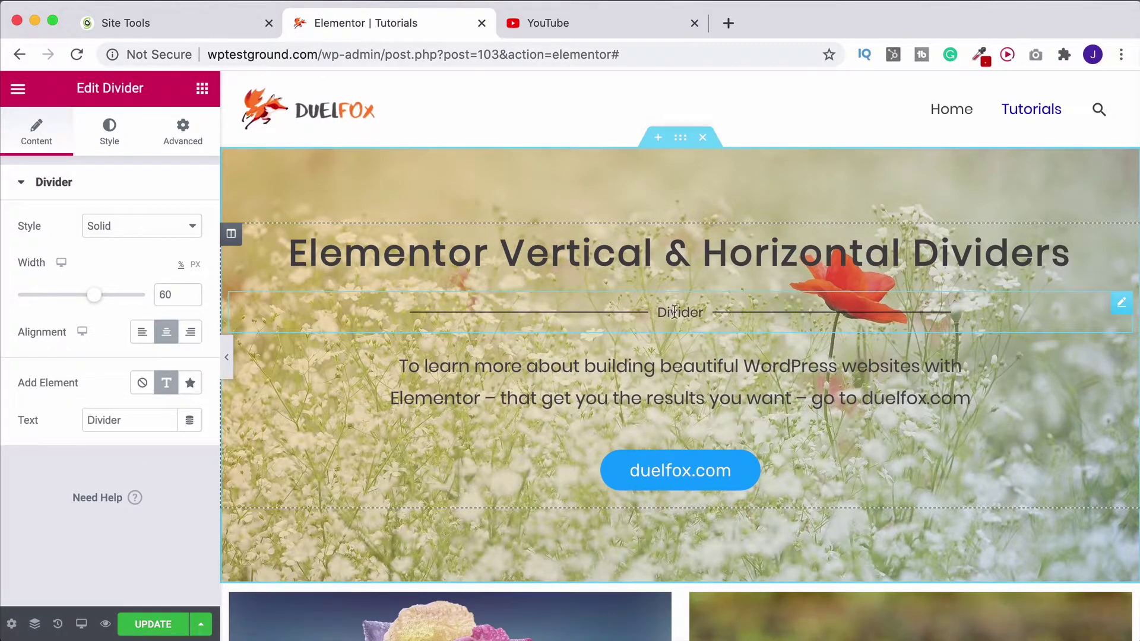
pyautogui.click(190, 387)
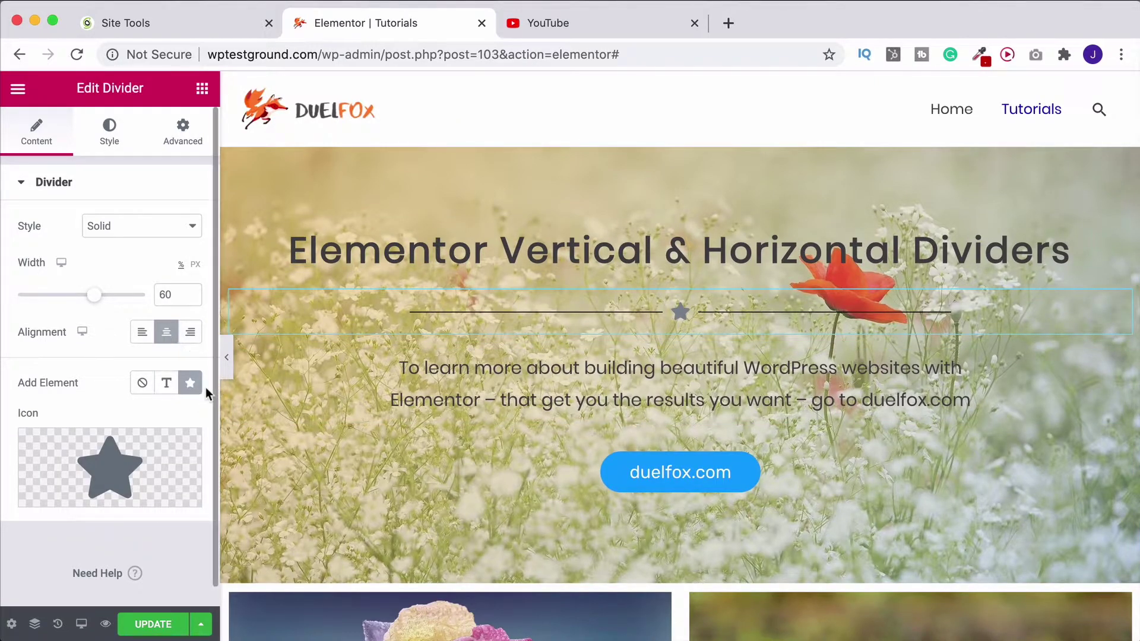
pyautogui.scroll(-1, 206, 387)
pyautogui.moveTo(130, 449)
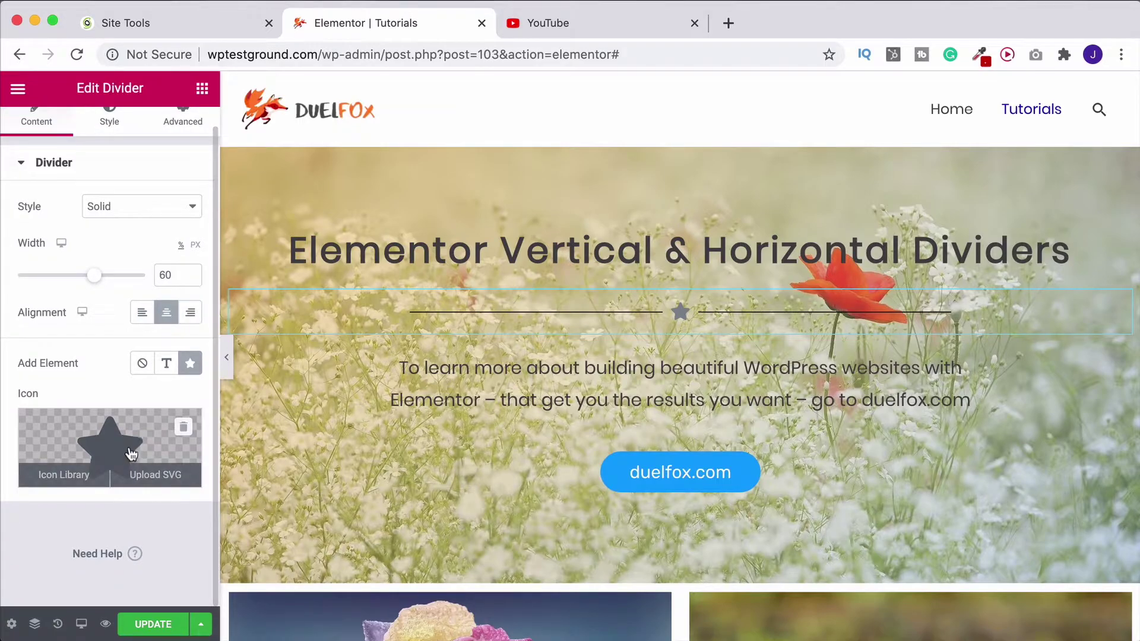
pyautogui.scroll(1, 130, 455)
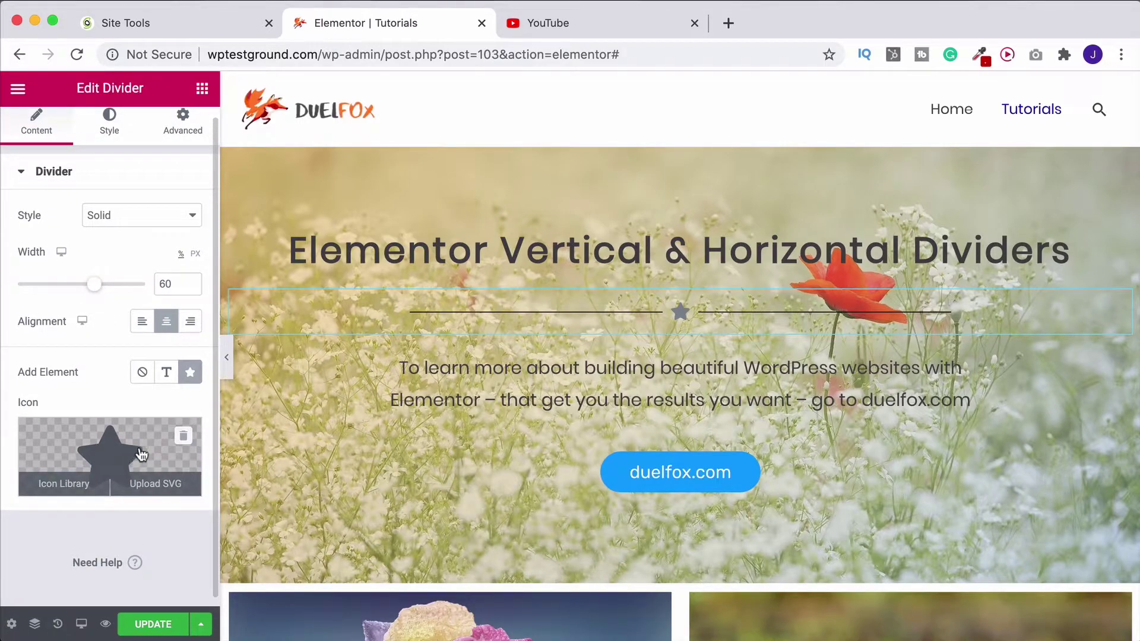
pyautogui.click(183, 436)
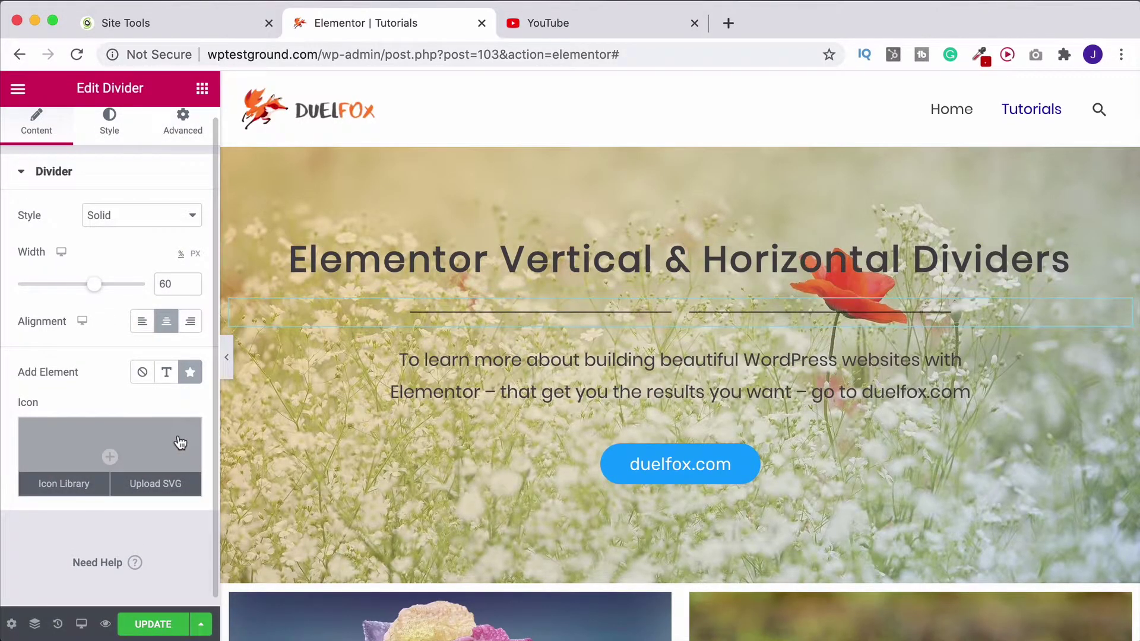
pyautogui.click(138, 373)
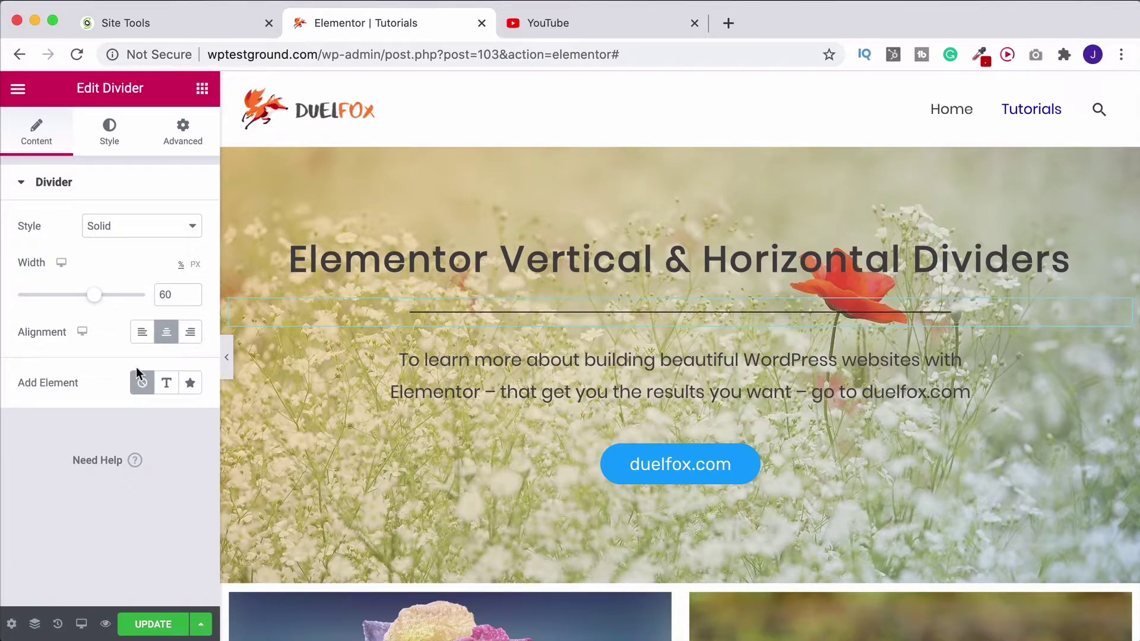
# Step: Style the divider with weight 4.8, an empty gap and the light-blue #6EC1E4 colour
pyautogui.click(109, 139)
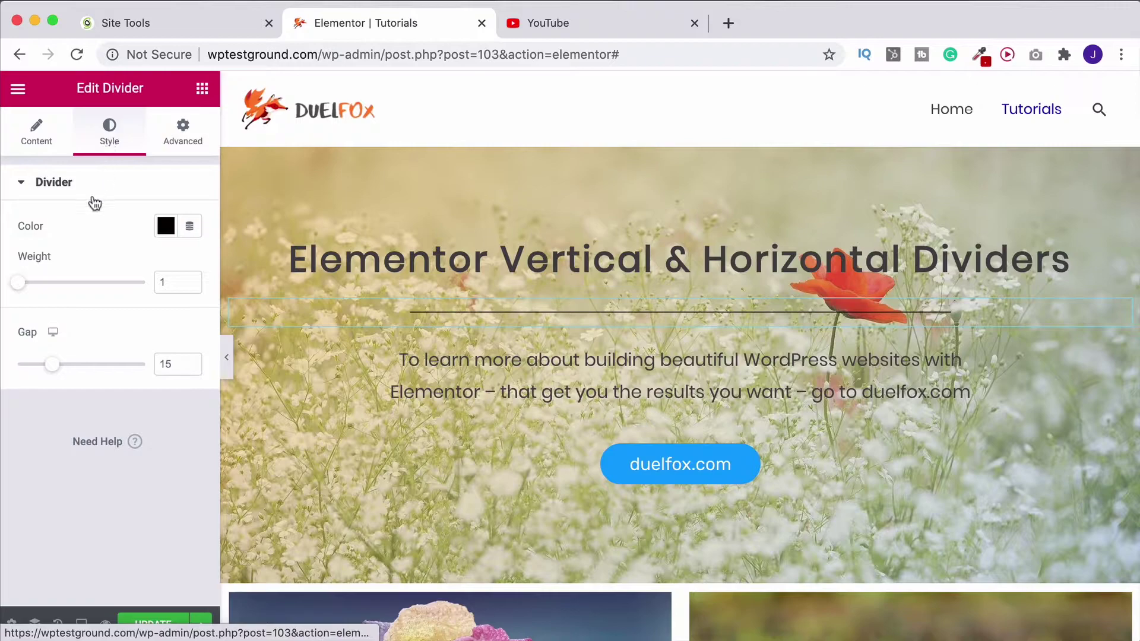
pyautogui.moveTo(23, 289); pyautogui.dragTo(78, 288)
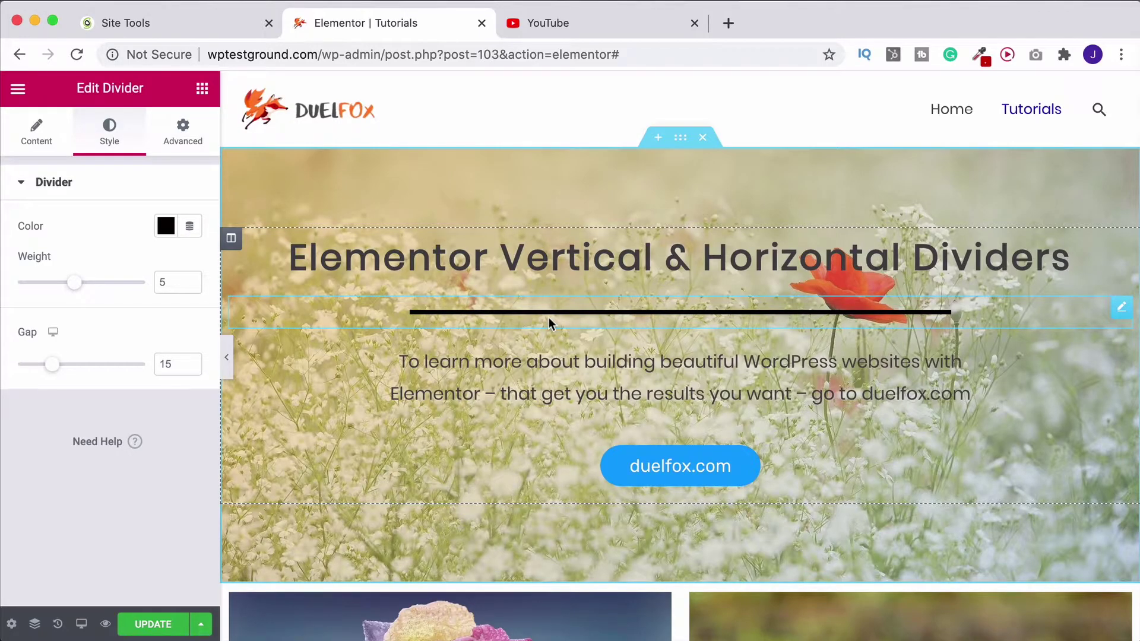
pyautogui.moveTo(53, 372); pyautogui.dragTo(127, 367)
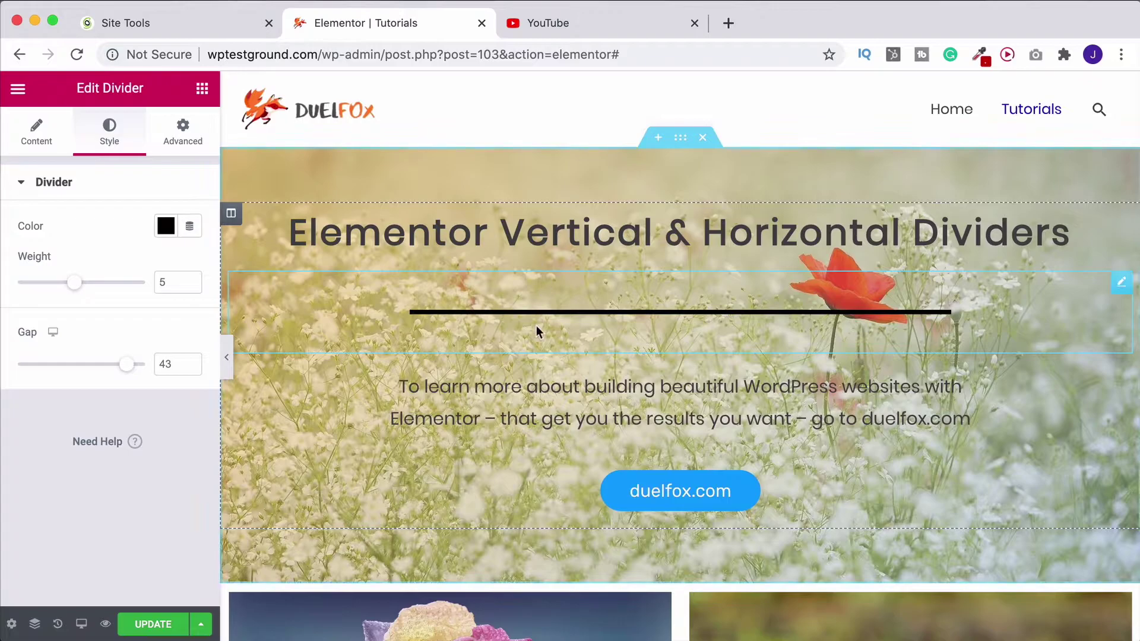
pyautogui.doubleClick(181, 364)
pyautogui.press('BackSpace')
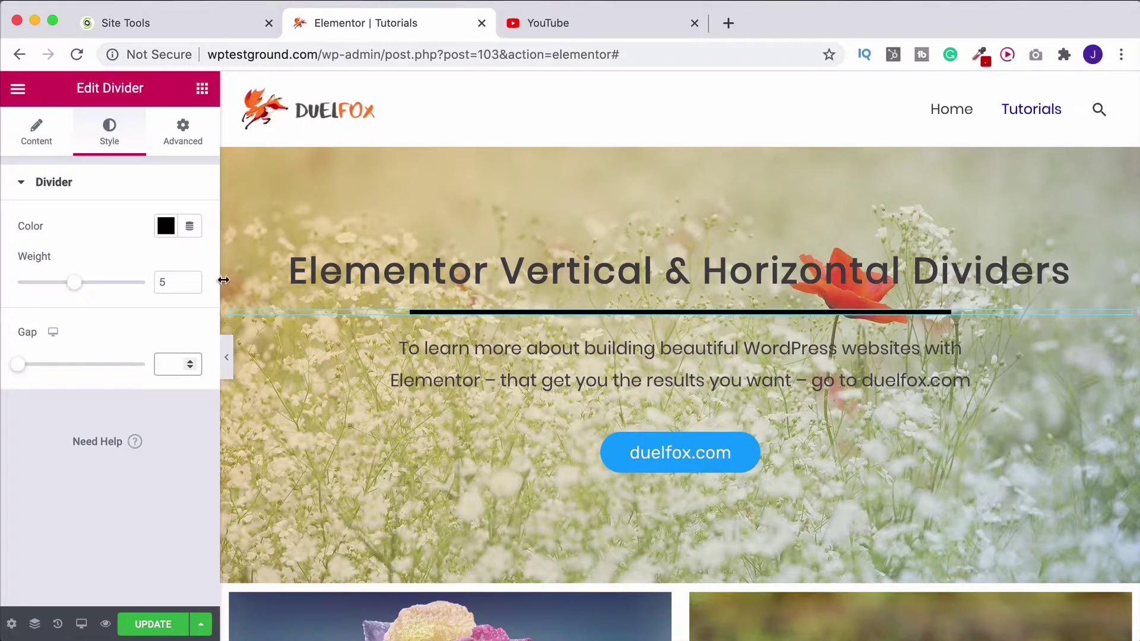
pyautogui.click(190, 284)
pyautogui.click(191, 285)
pyautogui.click(166, 228)
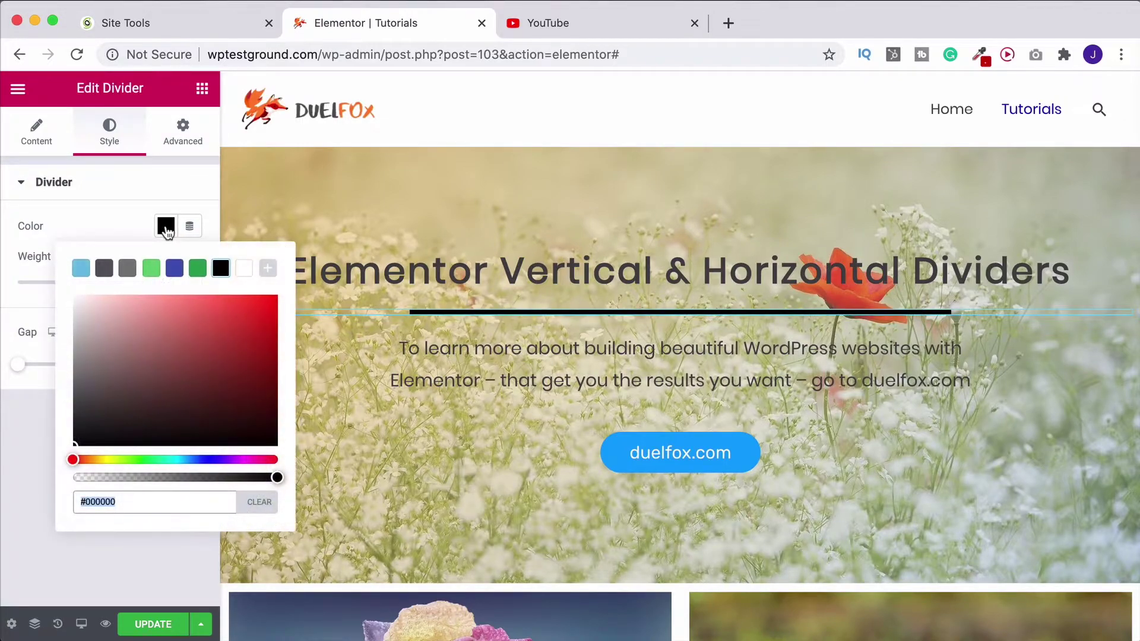
pyautogui.click(81, 268)
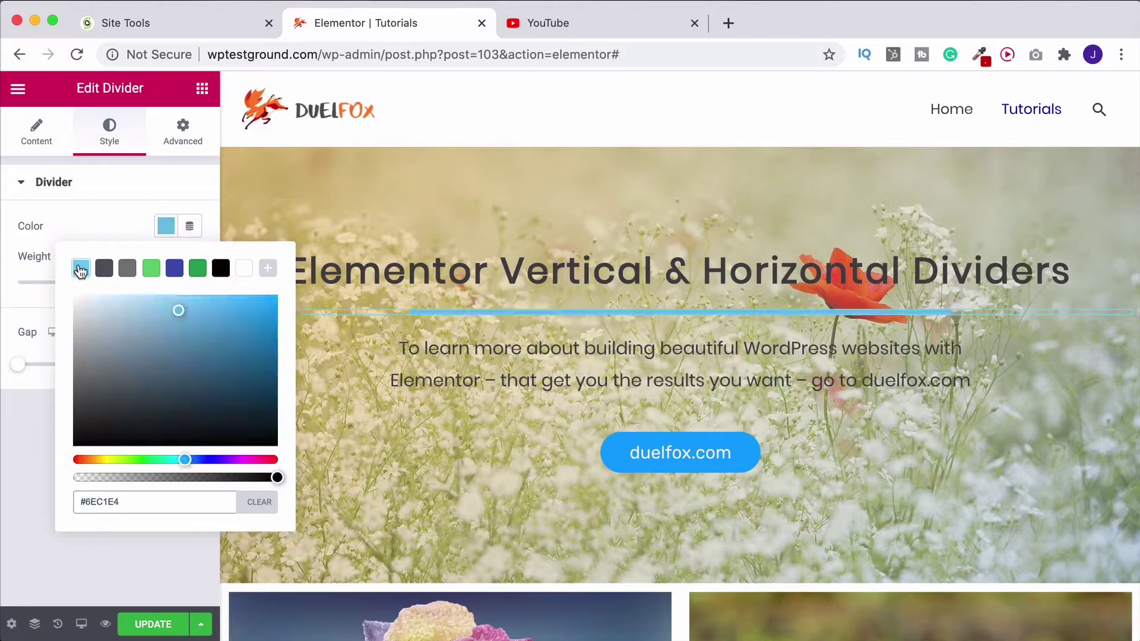
pyautogui.click(22, 406)
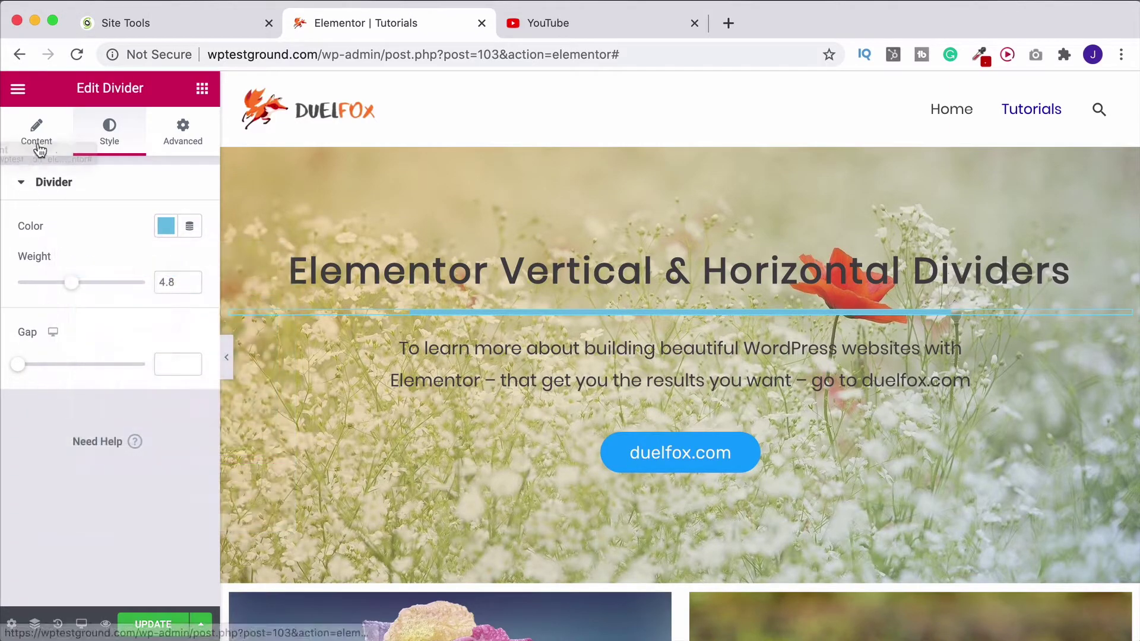
# Step: Set the divider's Motion Effects entrance animation to Zoom In, then hide the panel to preview
pyautogui.click(185, 140)
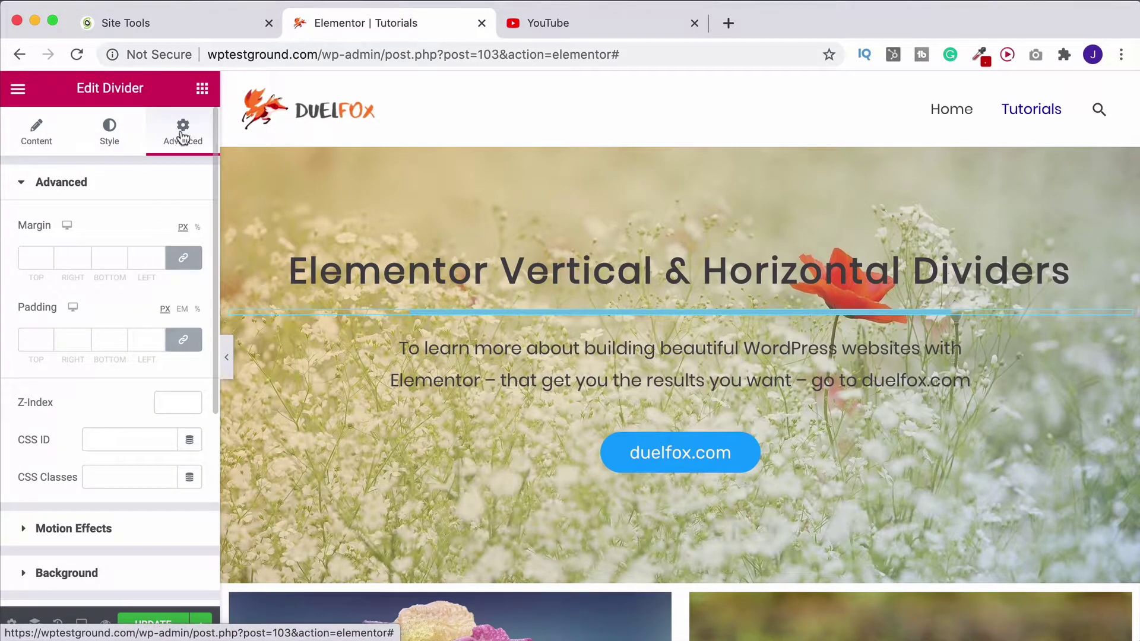
pyautogui.scroll(-5, 166, 250)
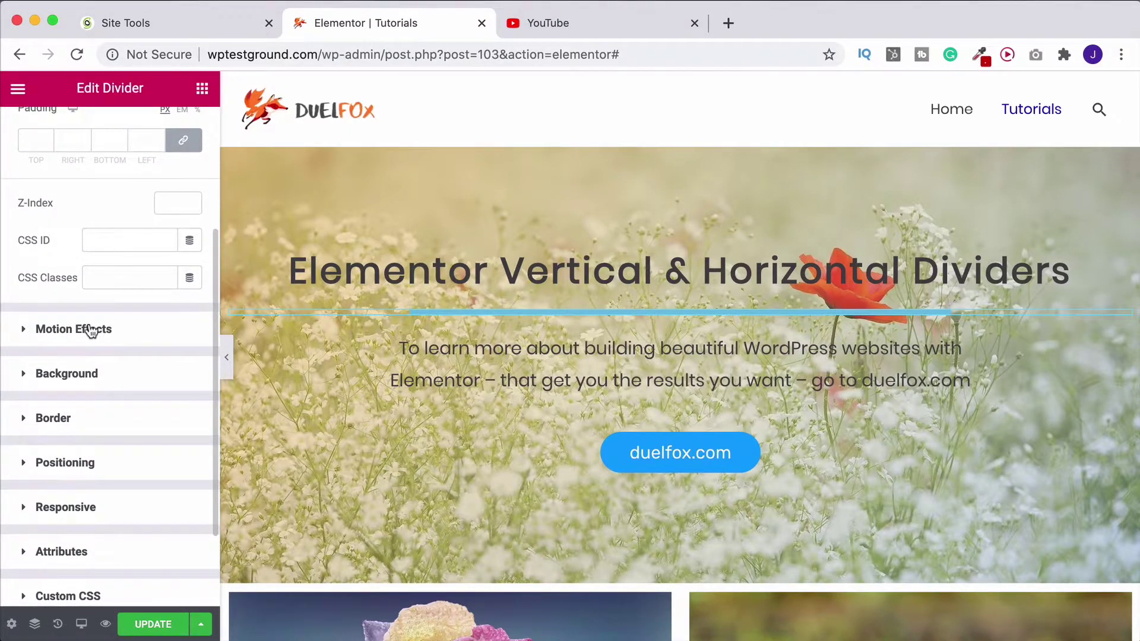
pyautogui.click(28, 332)
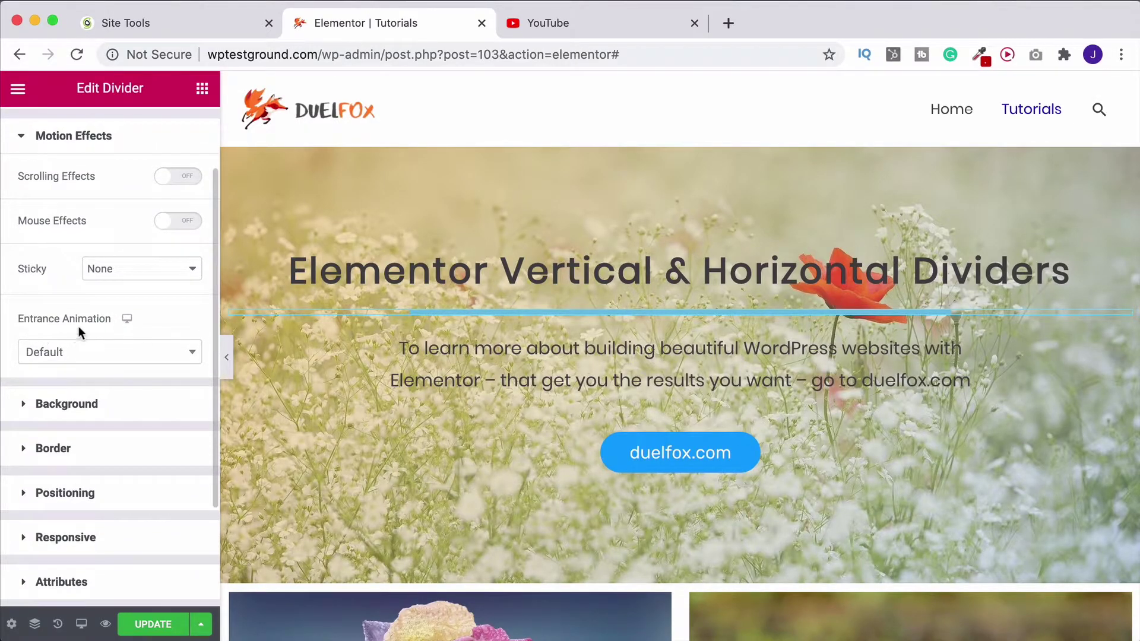
pyautogui.scroll(3, 131, 315)
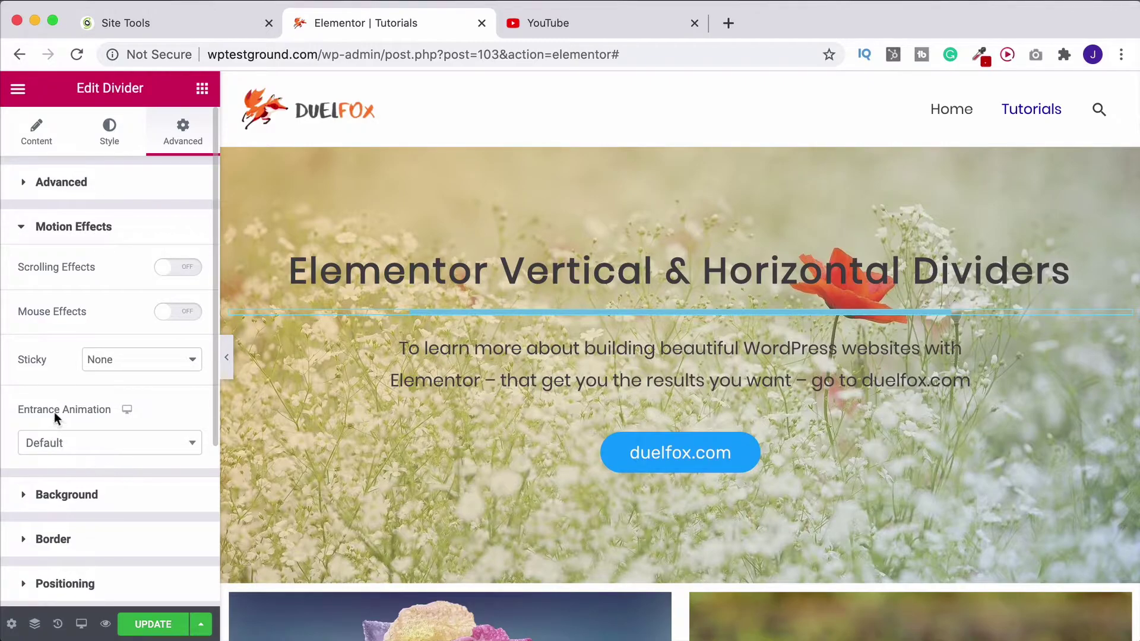
pyautogui.scroll(-1, 107, 411)
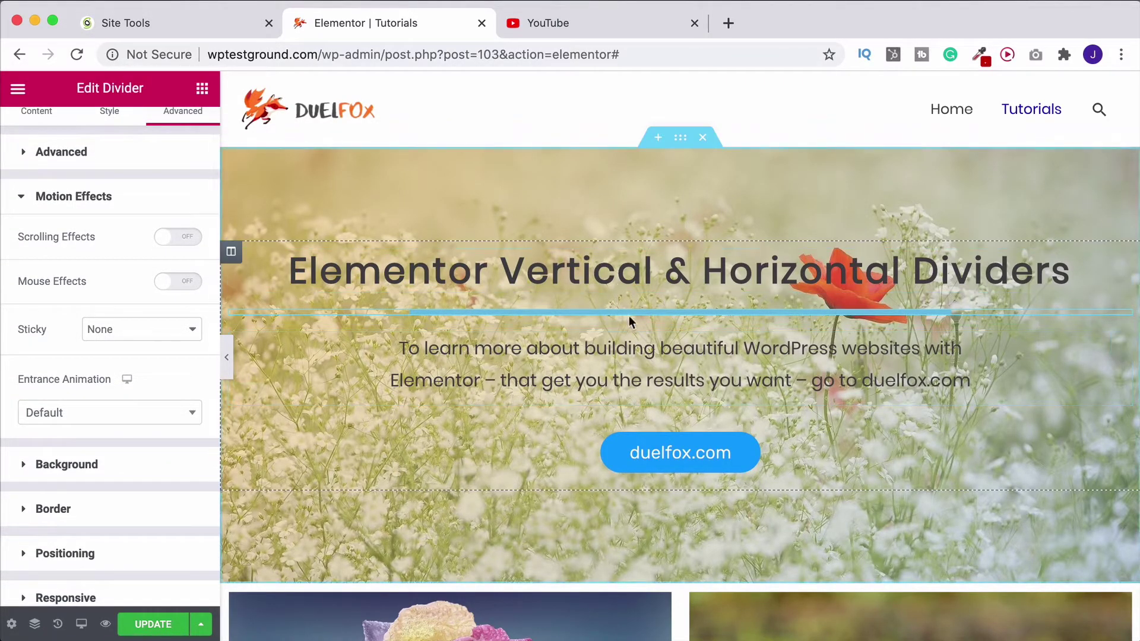
pyautogui.click(138, 421)
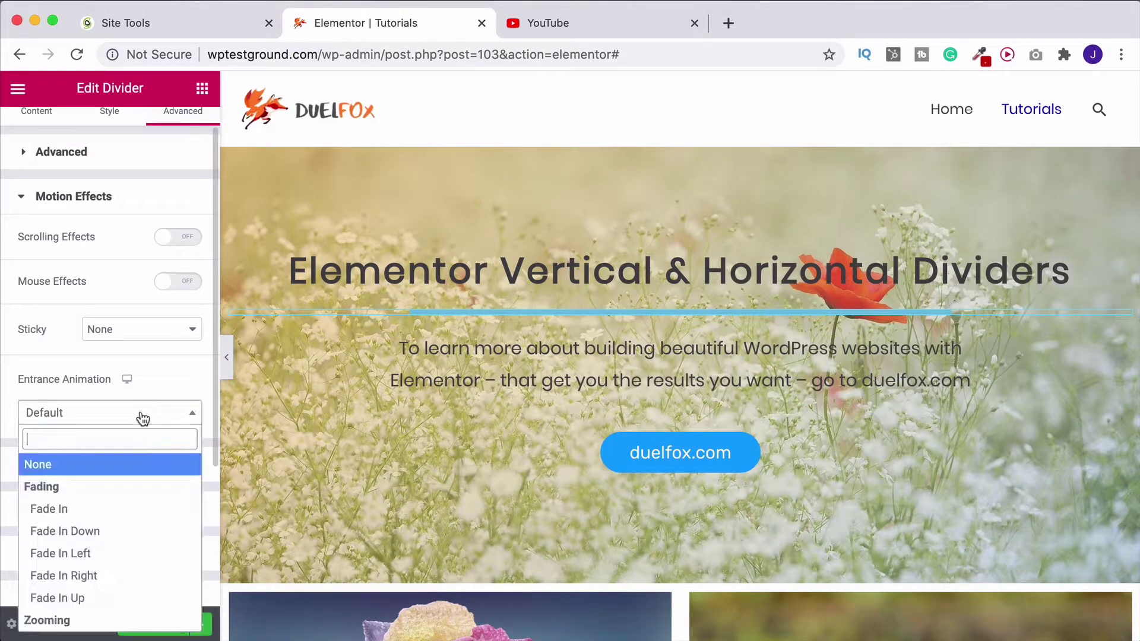
pyautogui.scroll(-3, 144, 485)
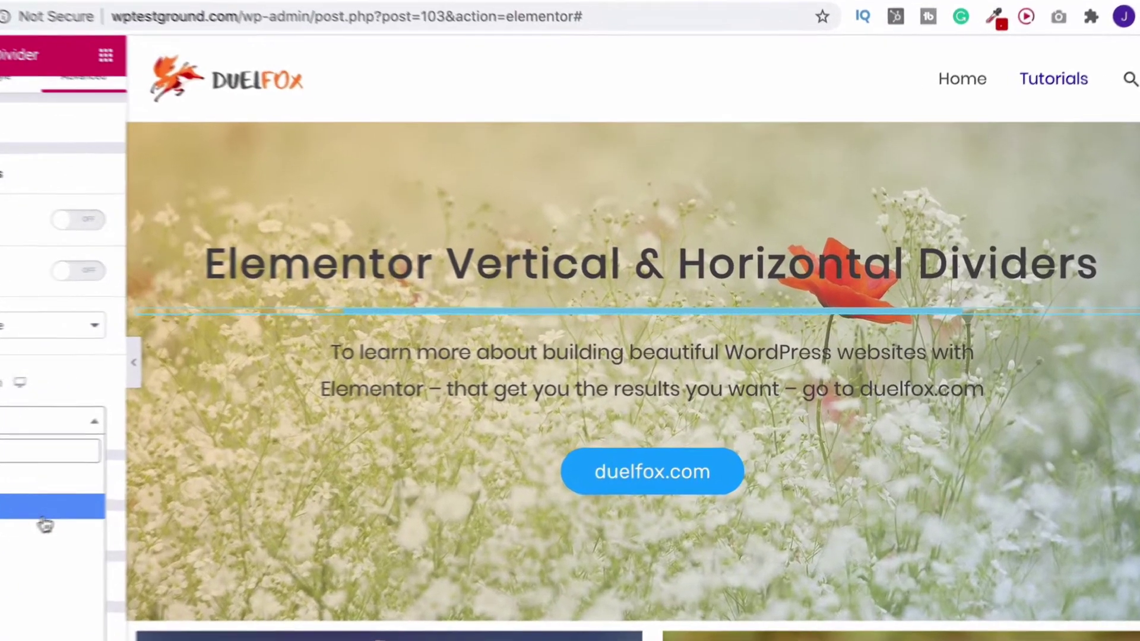
pyautogui.click(146, 484)
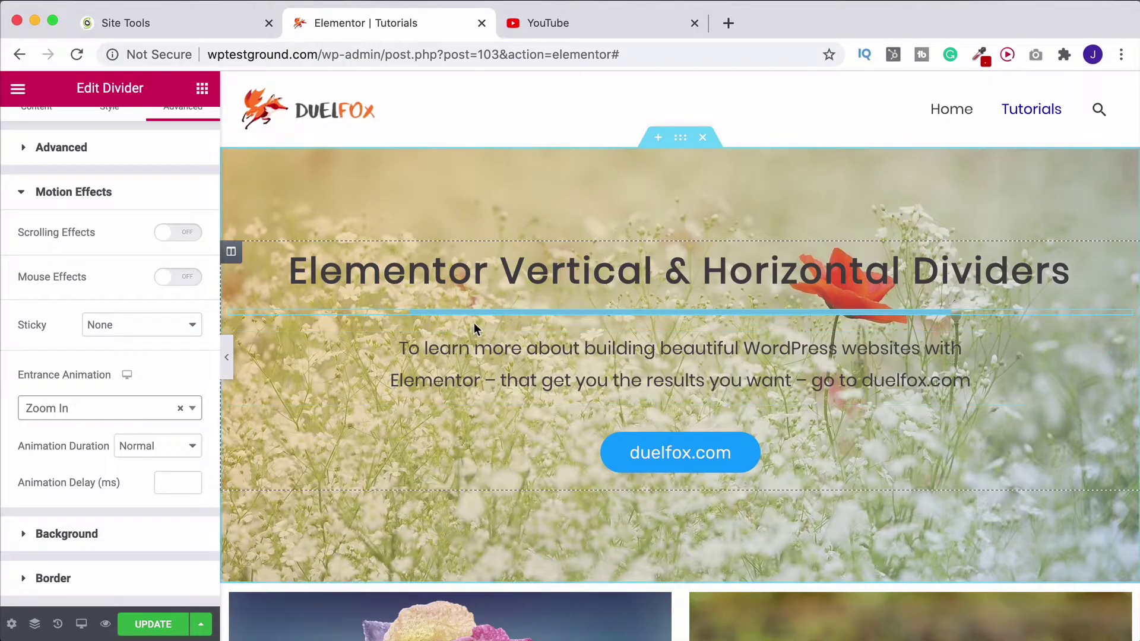
pyautogui.click(229, 366)
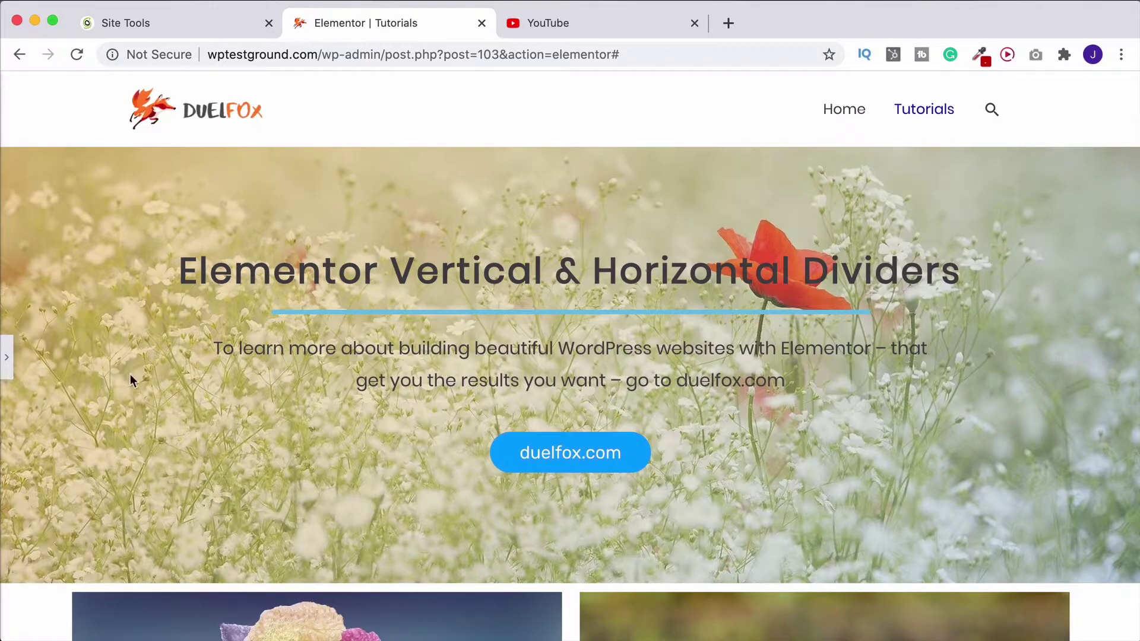
# Step: Bring back the editing panel and expand the hero Section and its Column in Navigator
pyautogui.click(6, 357)
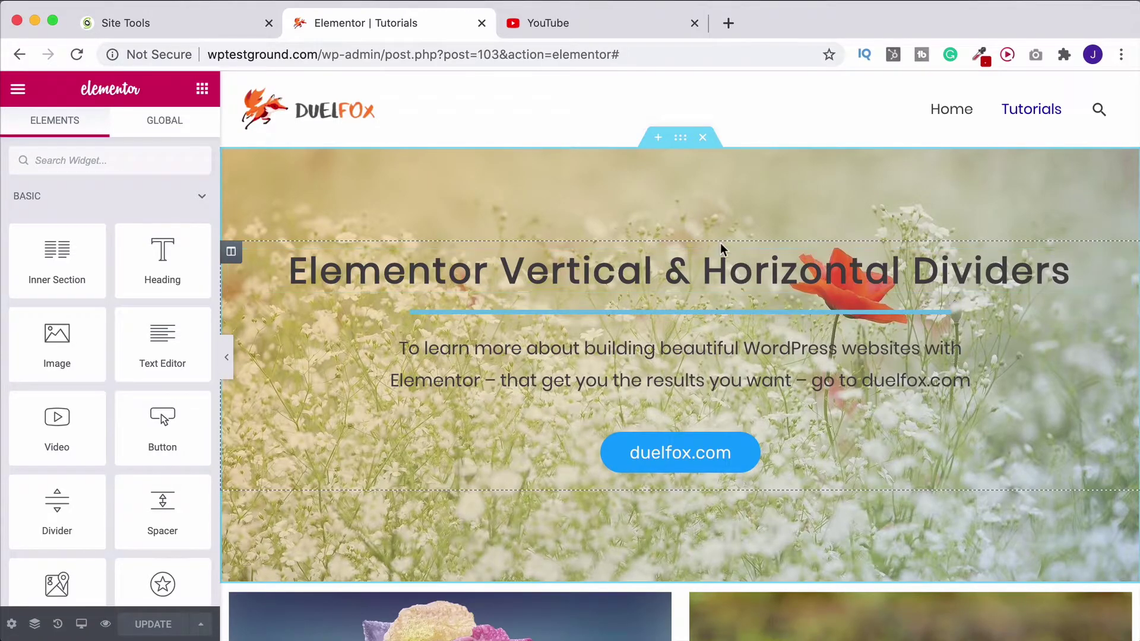
pyautogui.rightClick(749, 215)
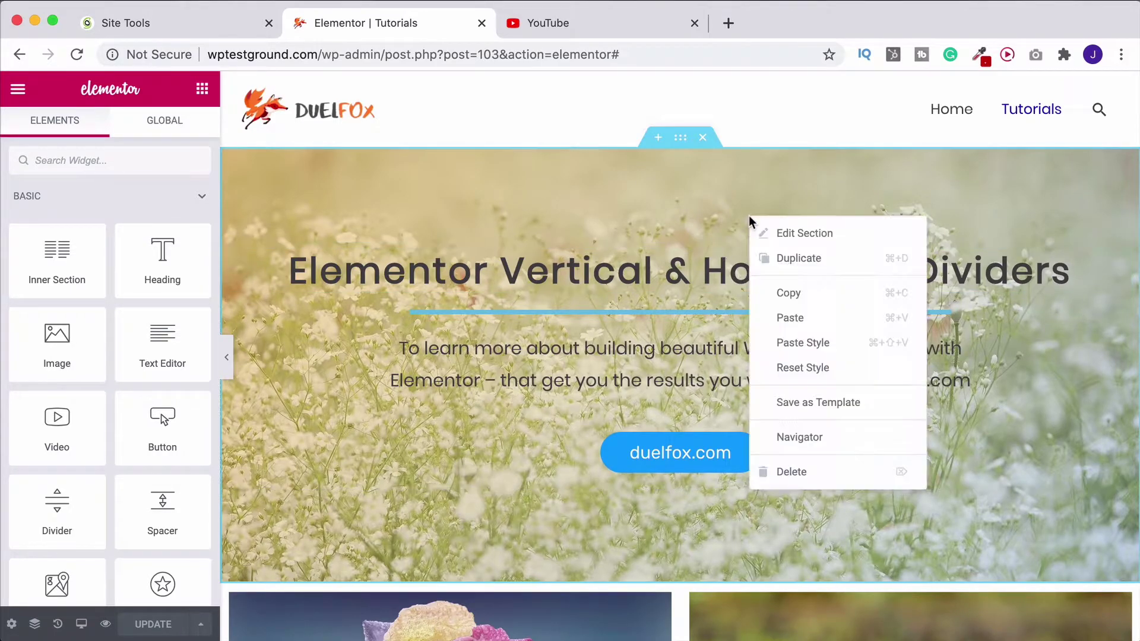
pyautogui.click(650, 196)
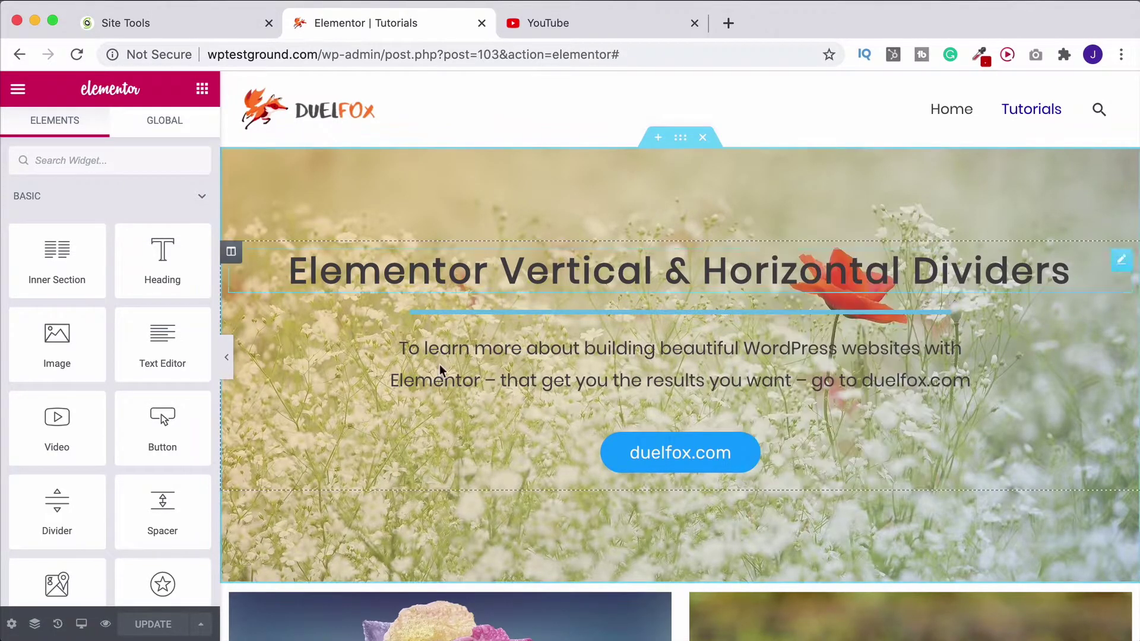
pyautogui.click(33, 623)
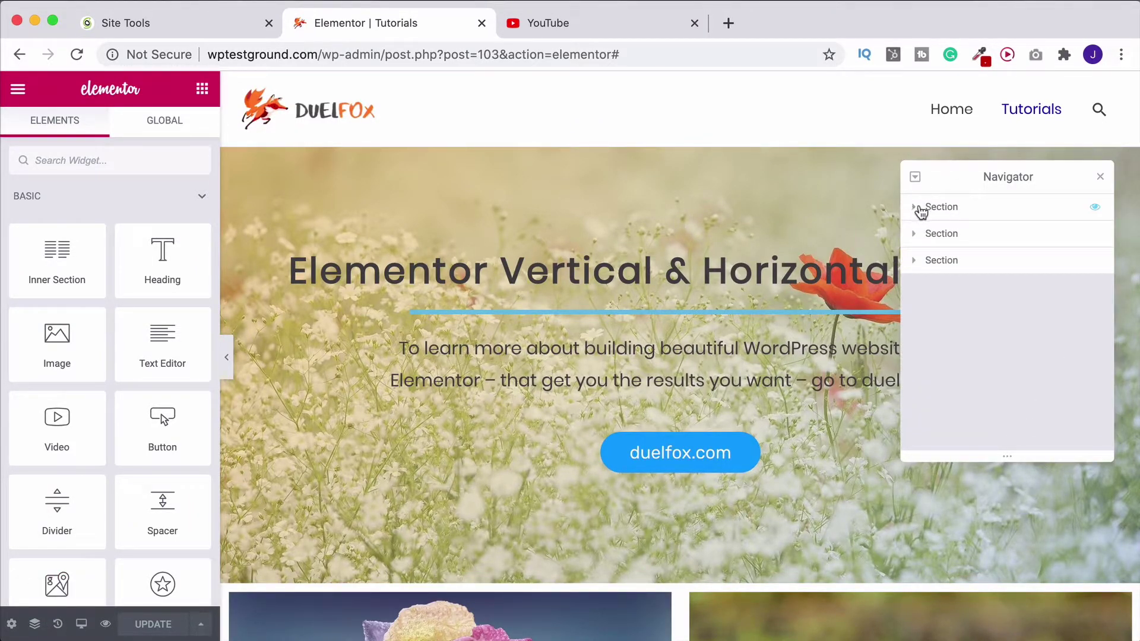
pyautogui.click(923, 214)
pyautogui.click(916, 209)
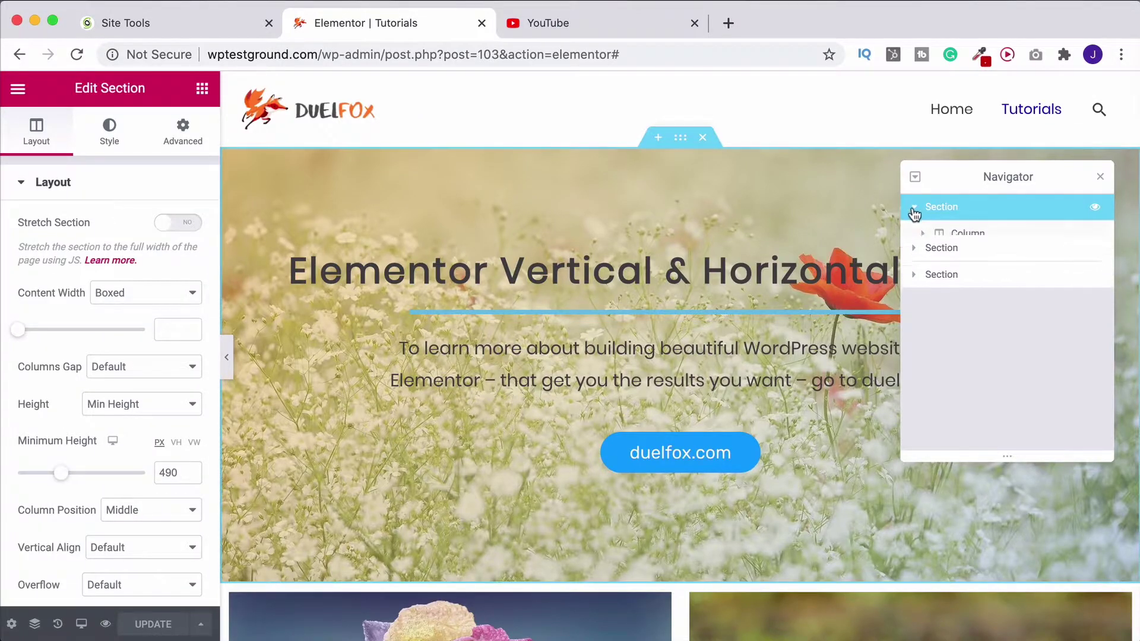
pyautogui.click(922, 235)
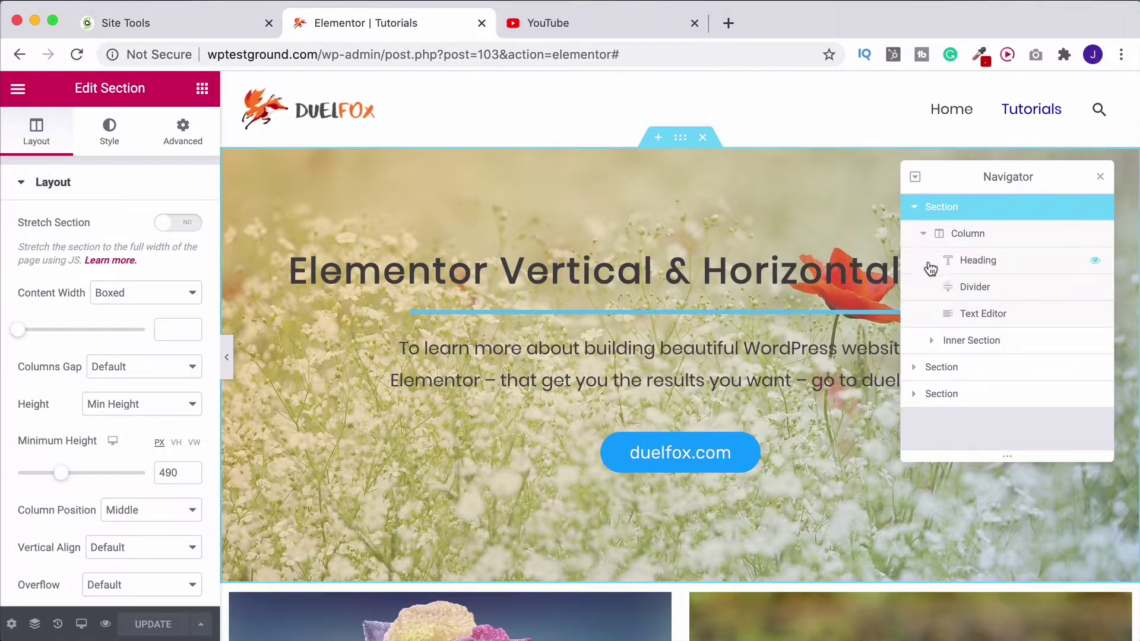
# Step: Delete the Divider element from the hero column through Navigator
pyautogui.click(993, 291)
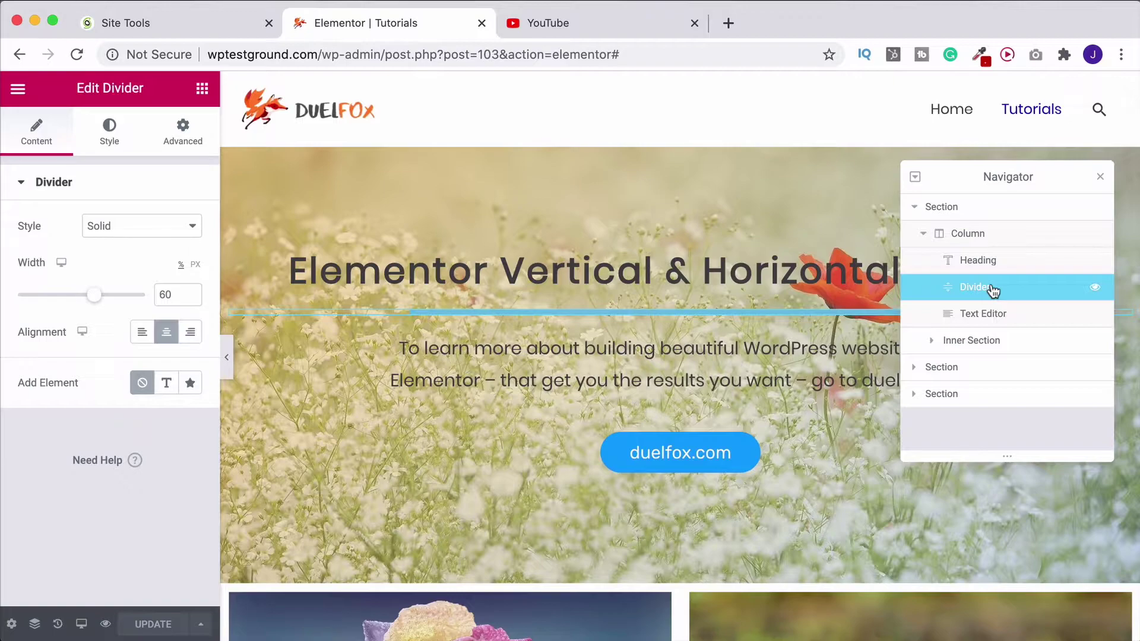
pyautogui.click(1095, 289)
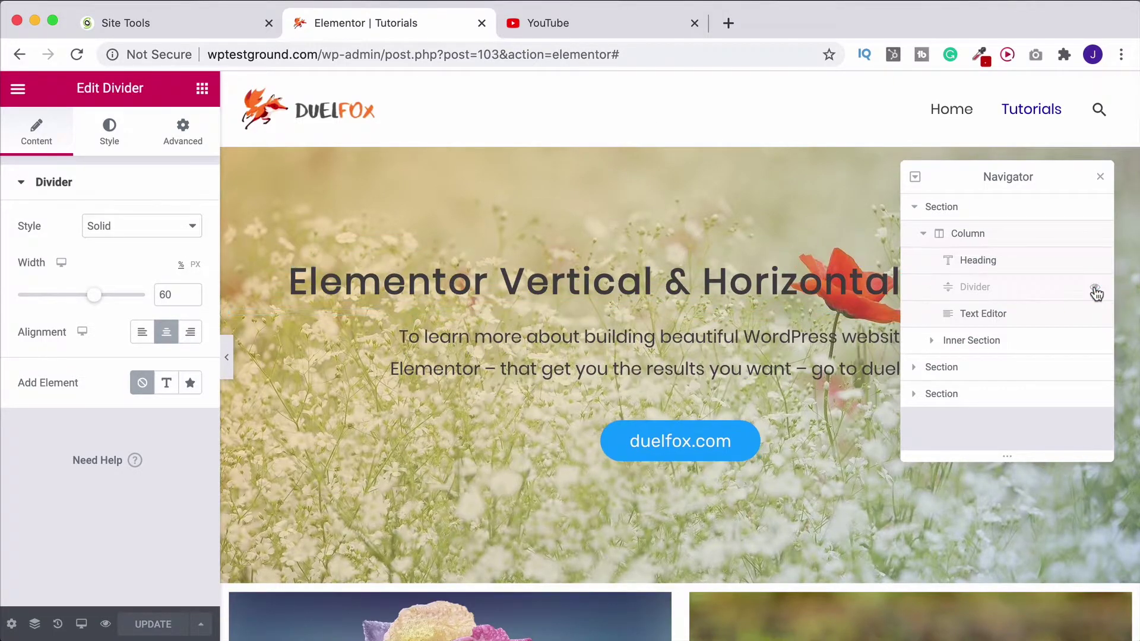
pyautogui.click(1096, 291)
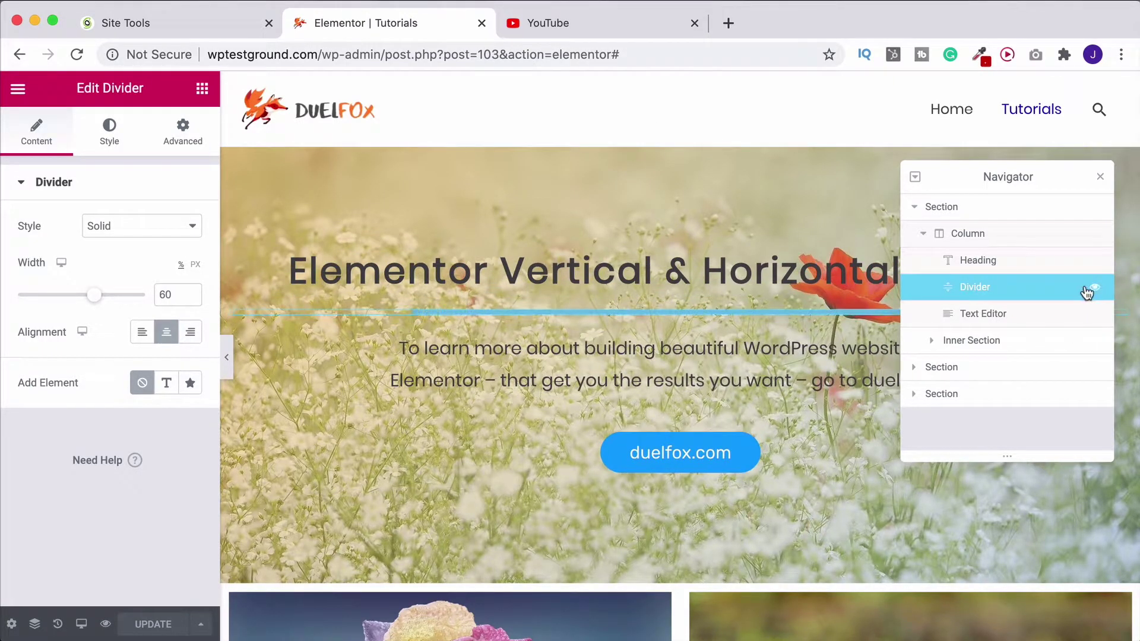
pyautogui.rightClick(987, 288)
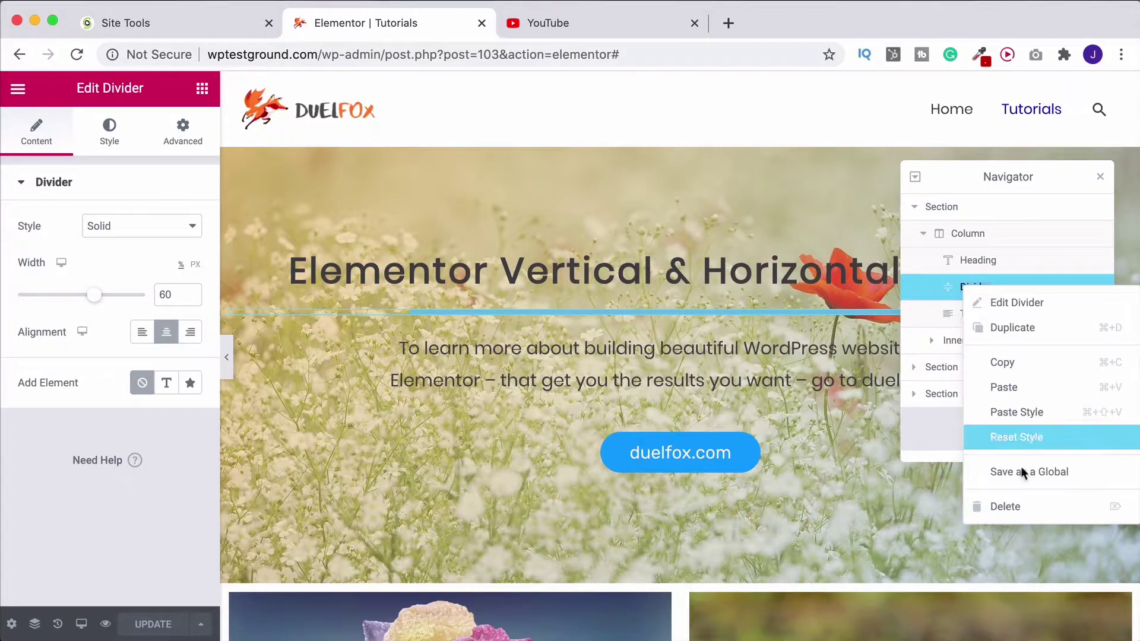
pyautogui.click(1021, 503)
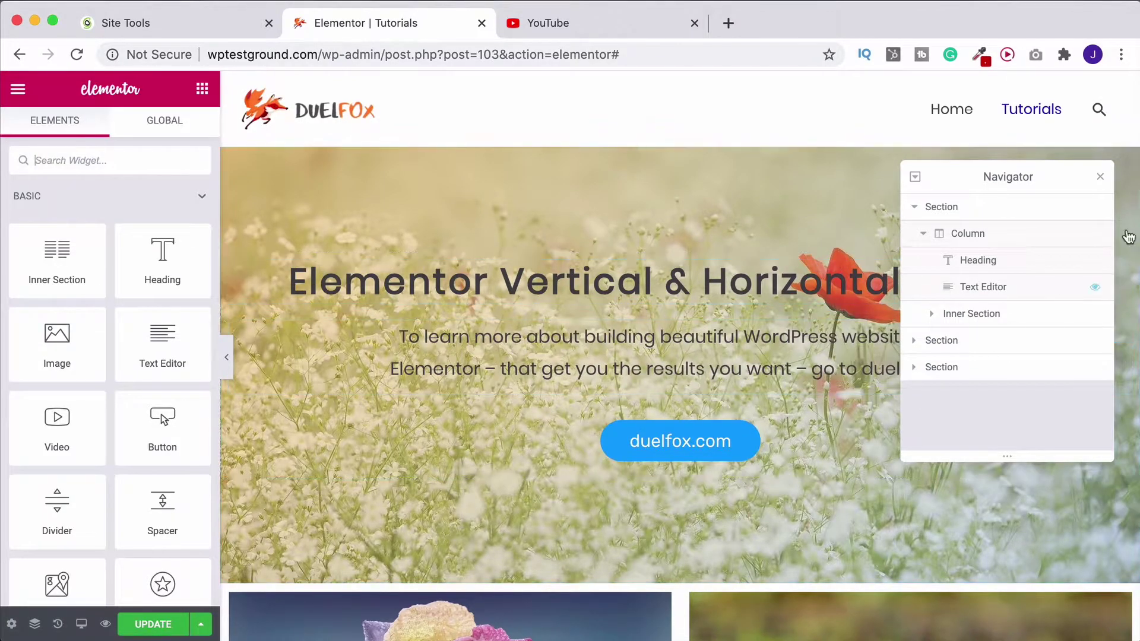
# Step: Close Navigator and scroll down to the row holding the Photography and Nature cards
pyautogui.click(1101, 178)
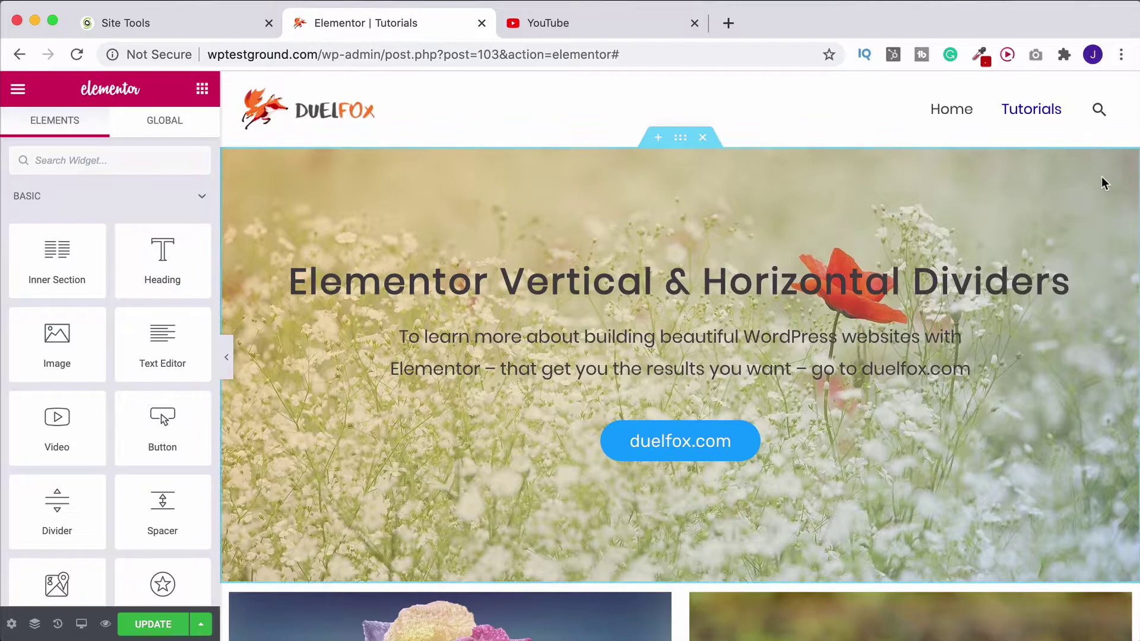
pyautogui.scroll(-3, 1095, 192)
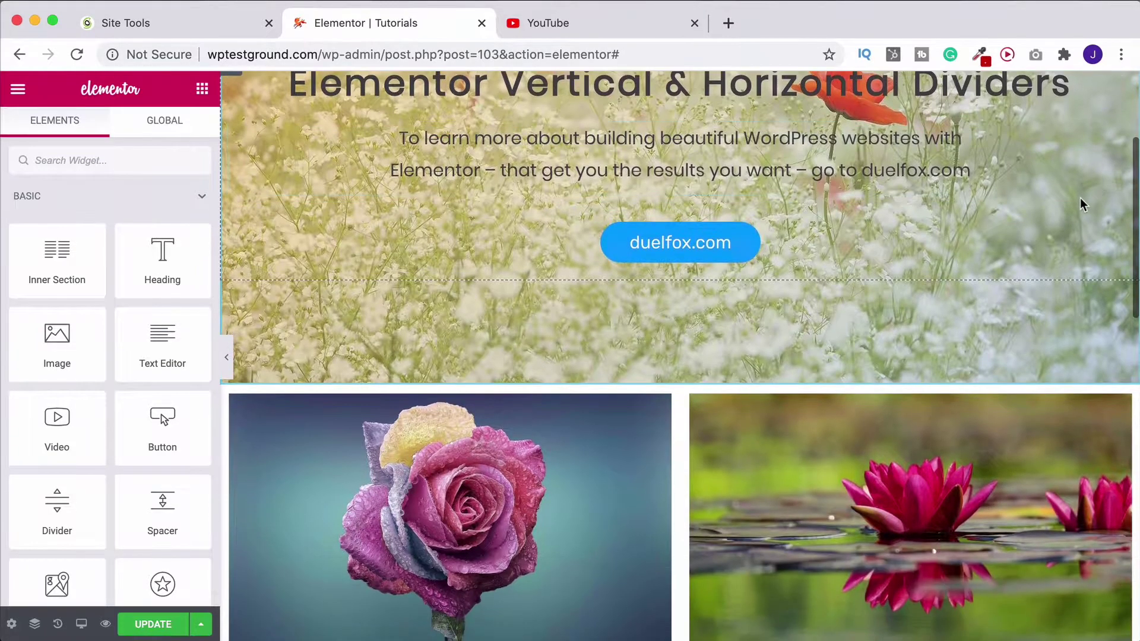
pyautogui.scroll(-3, 1081, 199)
pyautogui.scroll(-3, 1081, 199)
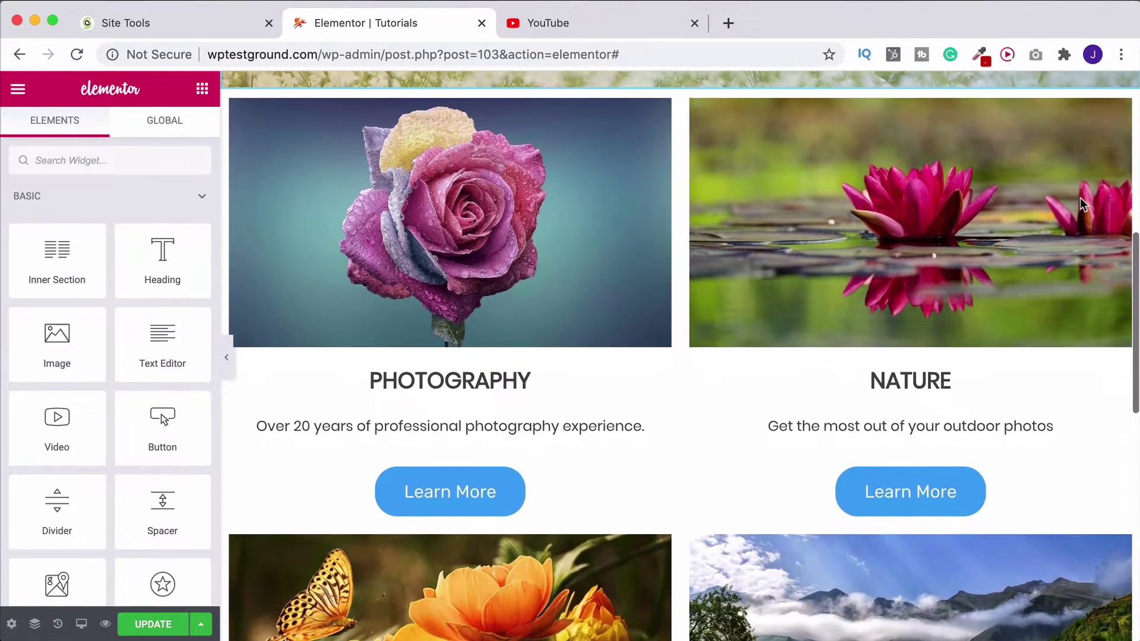
pyautogui.scroll(-4, 1050, 214)
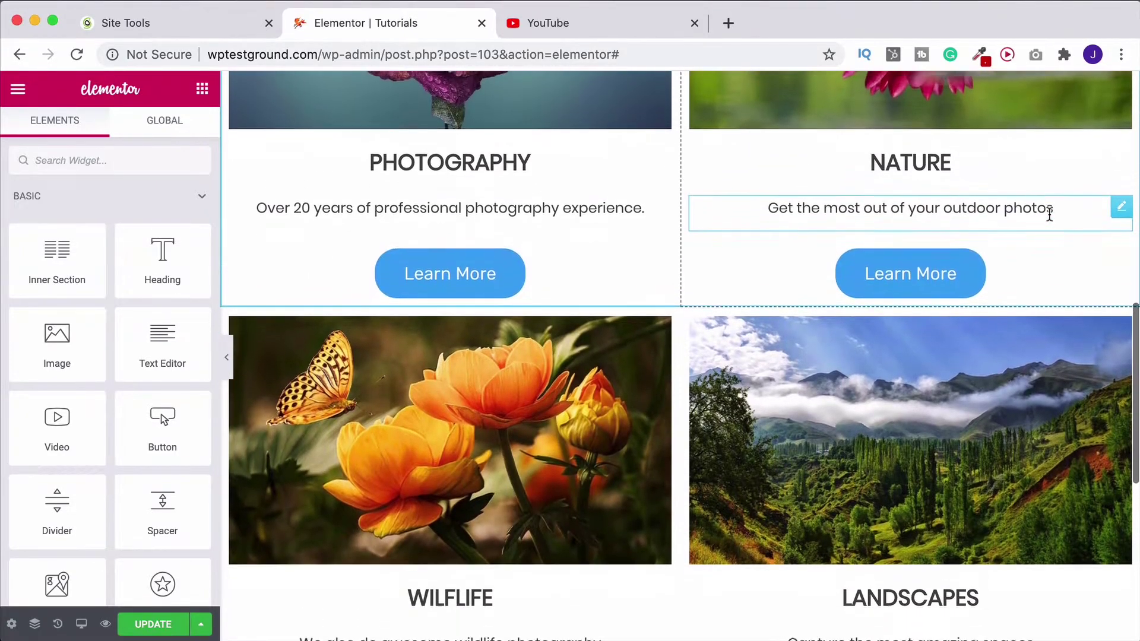
pyautogui.scroll(5, 959, 216)
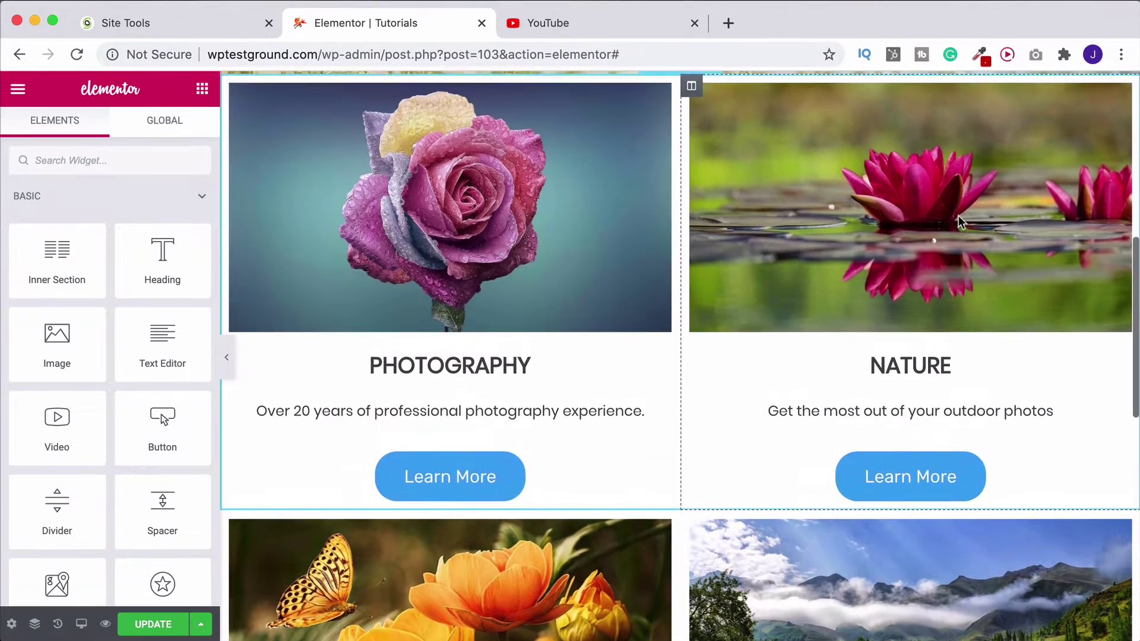
pyautogui.scroll(1, 959, 216)
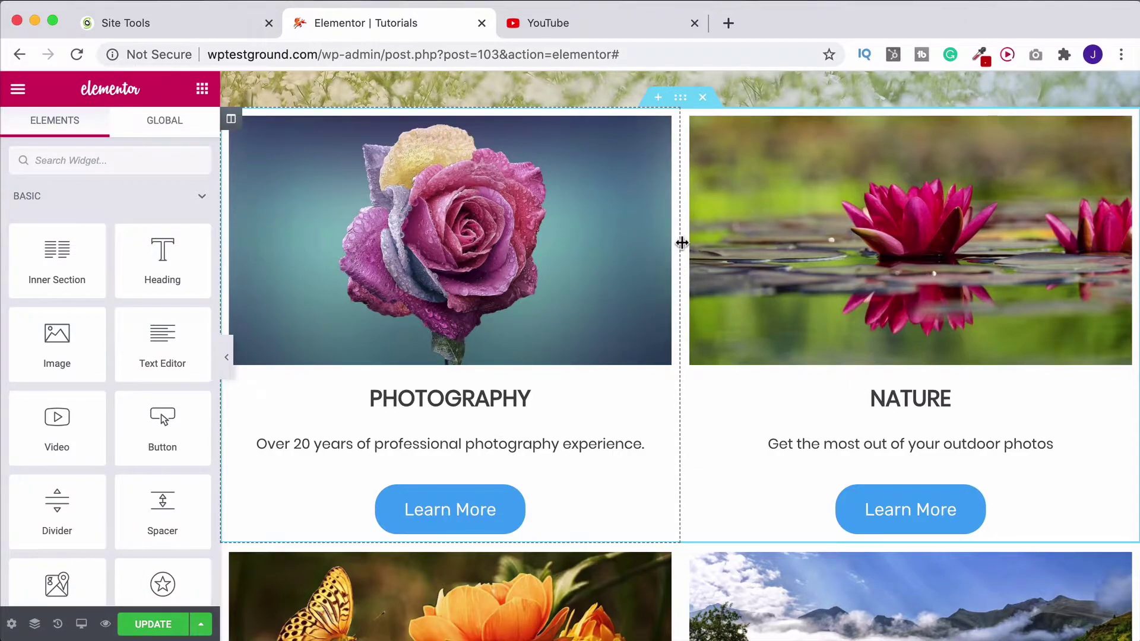
pyautogui.scroll(2, 682, 242)
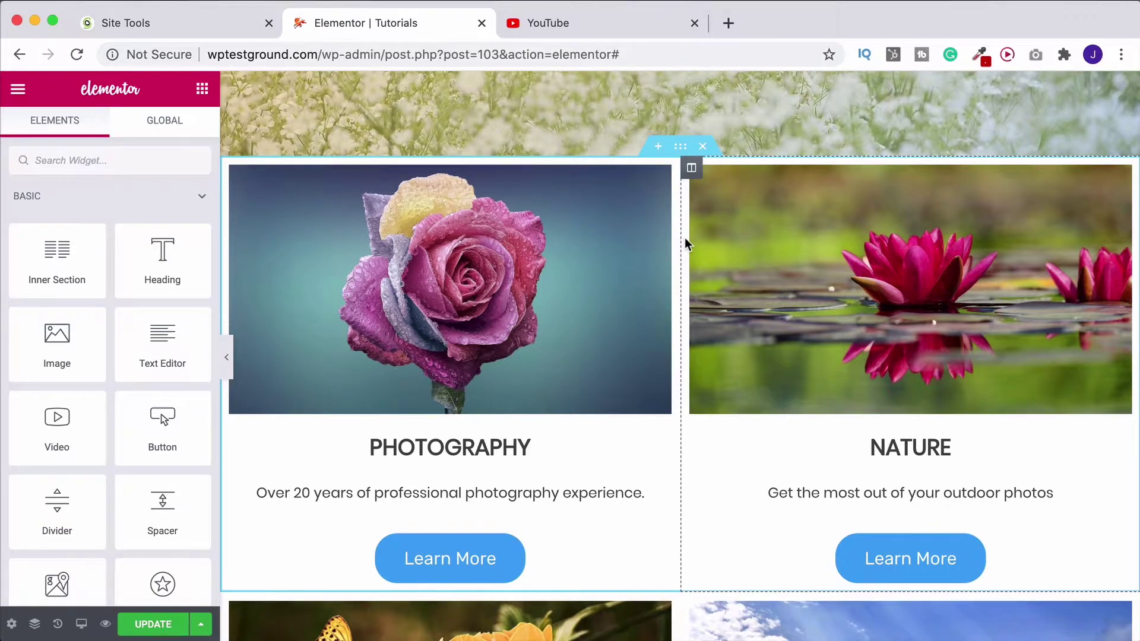
pyautogui.scroll(1, 685, 238)
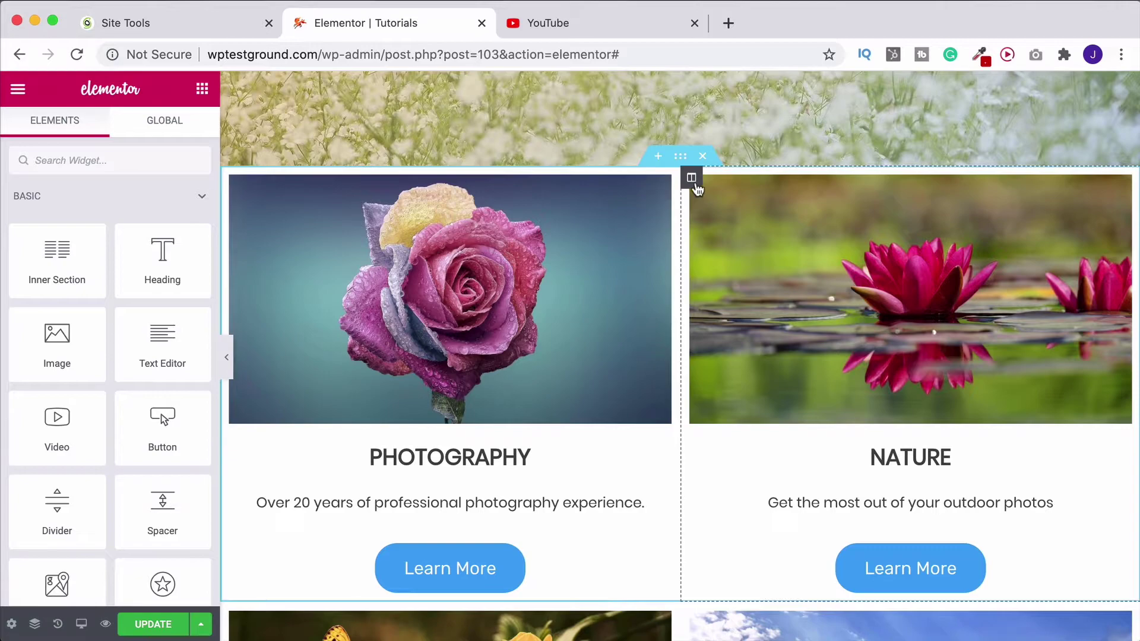
# Step: Duplicate the Nature column and delete the copy's lotus image, heading, text and Learn More button
pyautogui.rightClick(693, 182)
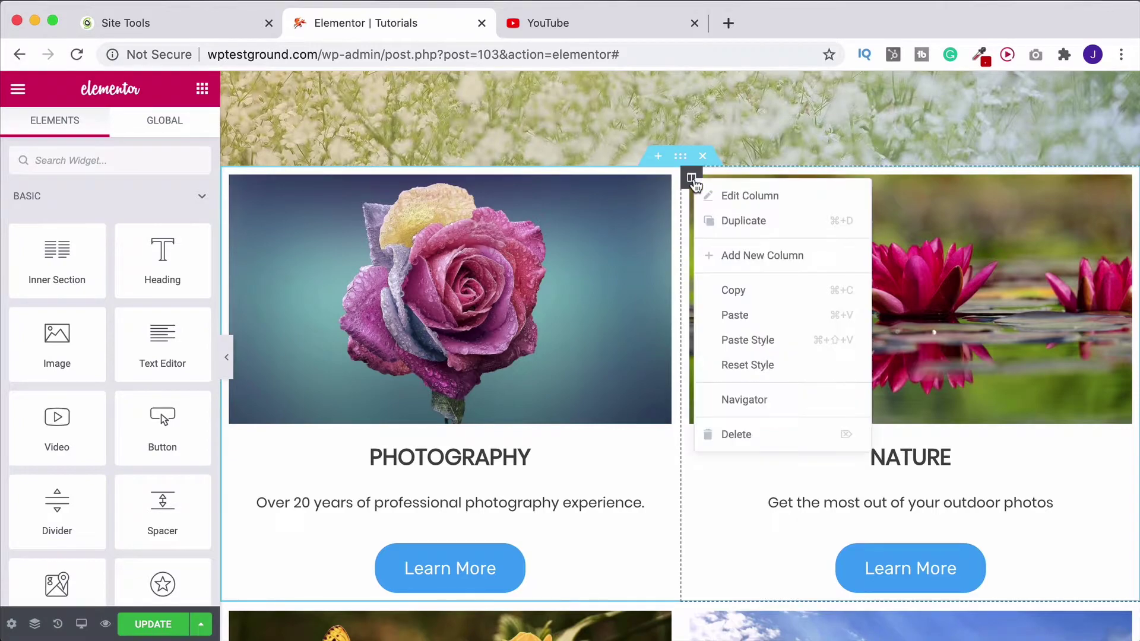
pyautogui.click(765, 226)
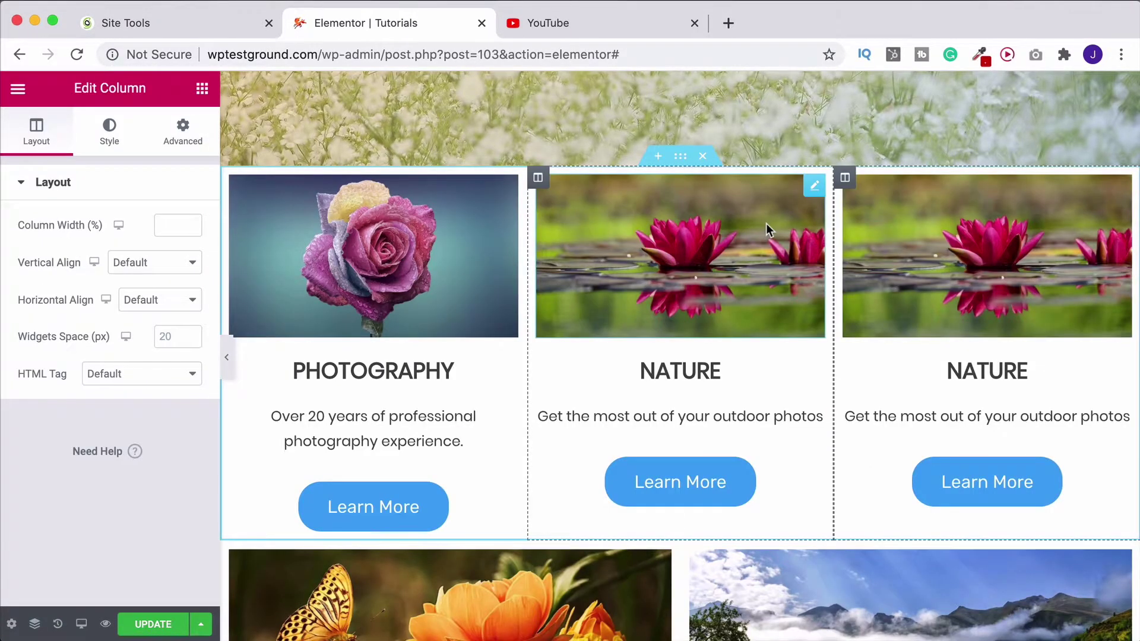
pyautogui.rightClick(818, 192)
pyautogui.click(891, 447)
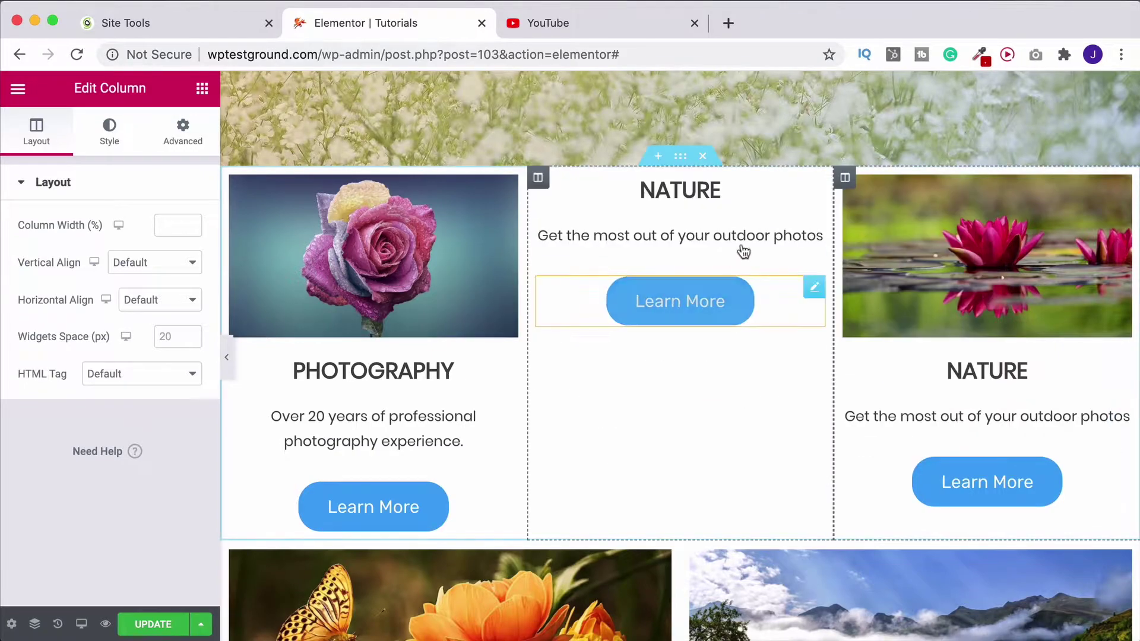
pyautogui.rightClick(815, 191)
pyautogui.click(847, 439)
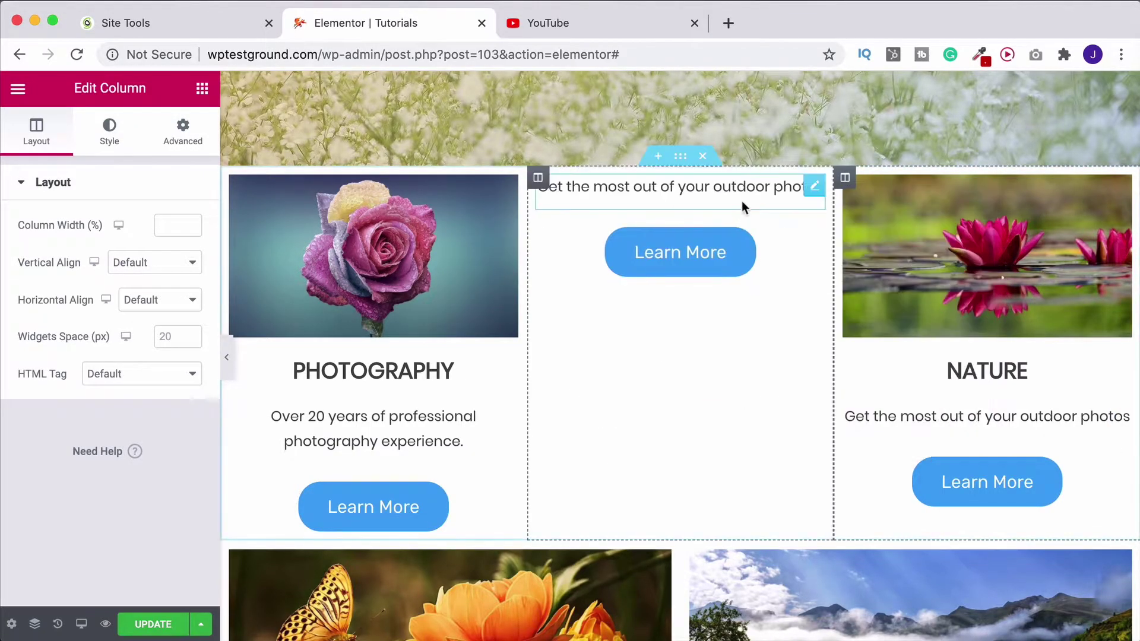
pyautogui.rightClick(811, 191)
pyautogui.click(868, 440)
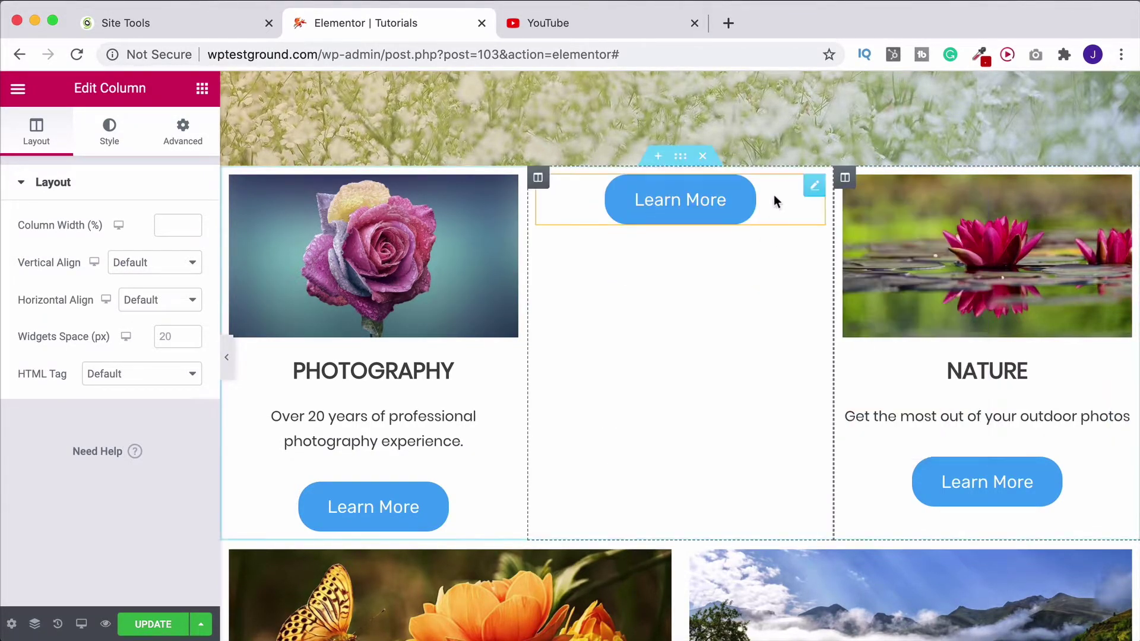
pyautogui.rightClick(821, 196)
pyautogui.click(892, 436)
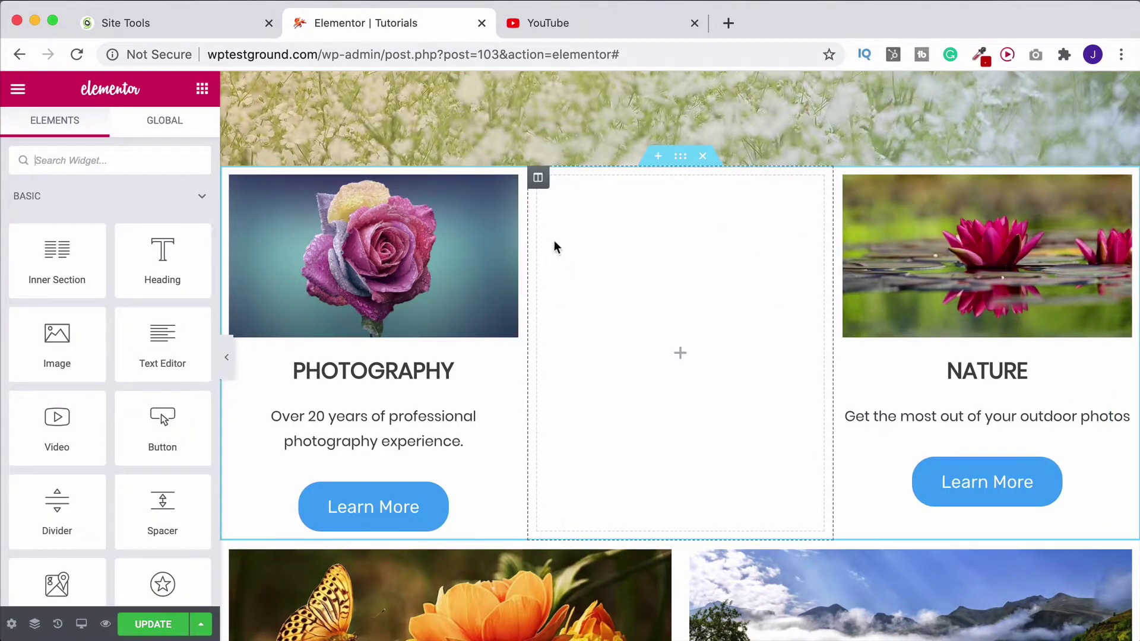
# Step: Set the middle column width to 4% and the Nature column to 48%
pyautogui.click(539, 179)
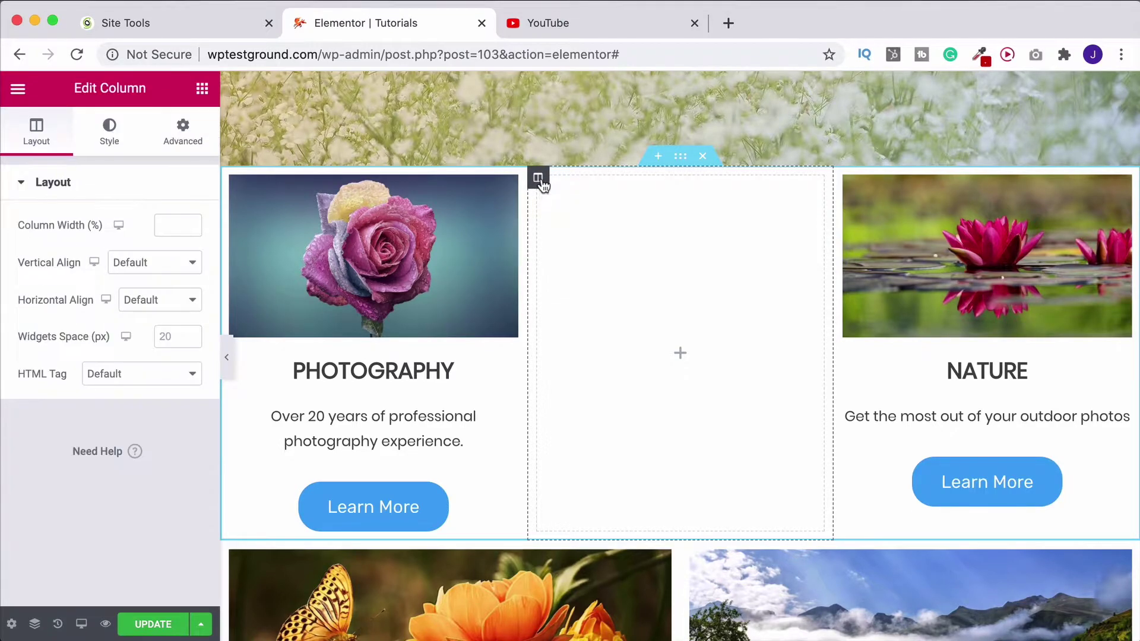
pyautogui.click(168, 225)
pyautogui.write('4')
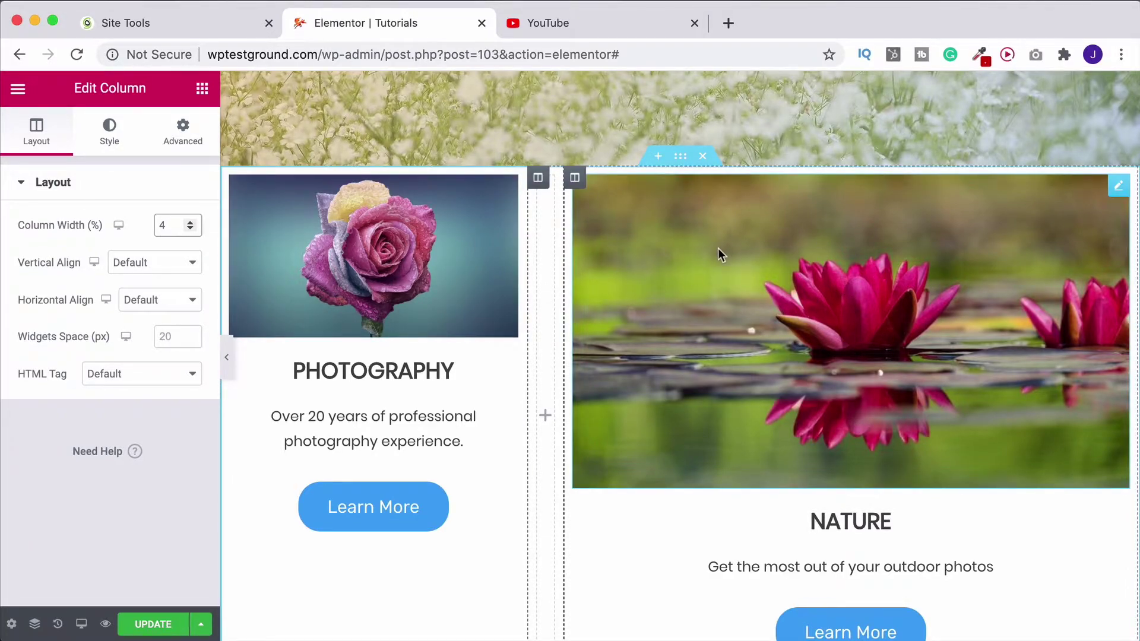
pyautogui.click(576, 179)
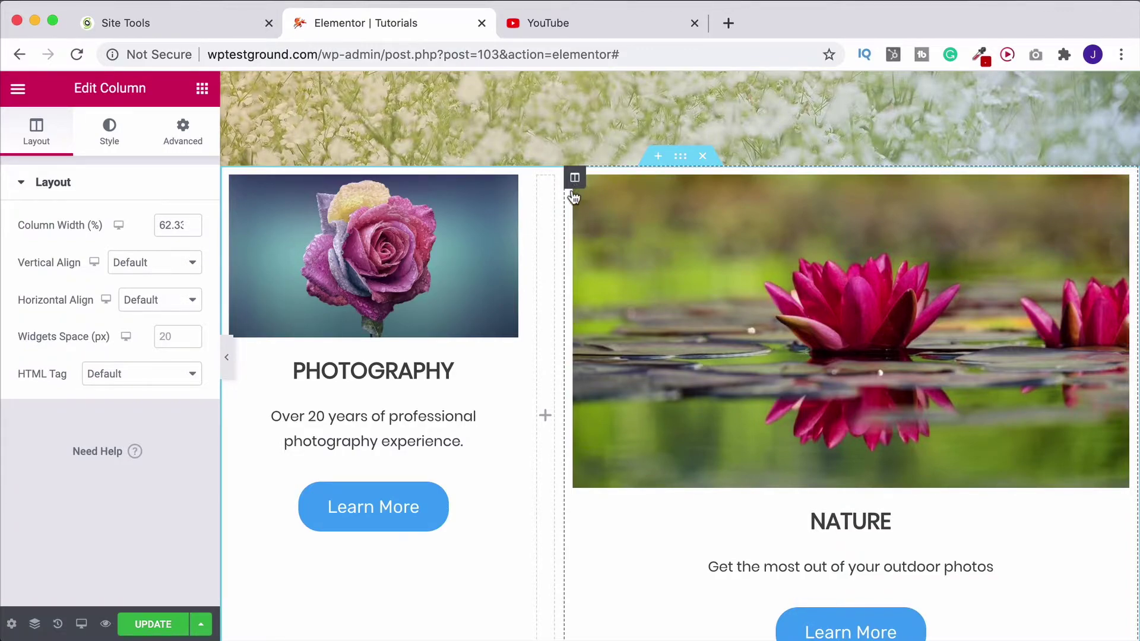
pyautogui.moveTo(159, 226); pyautogui.dragTo(207, 235)
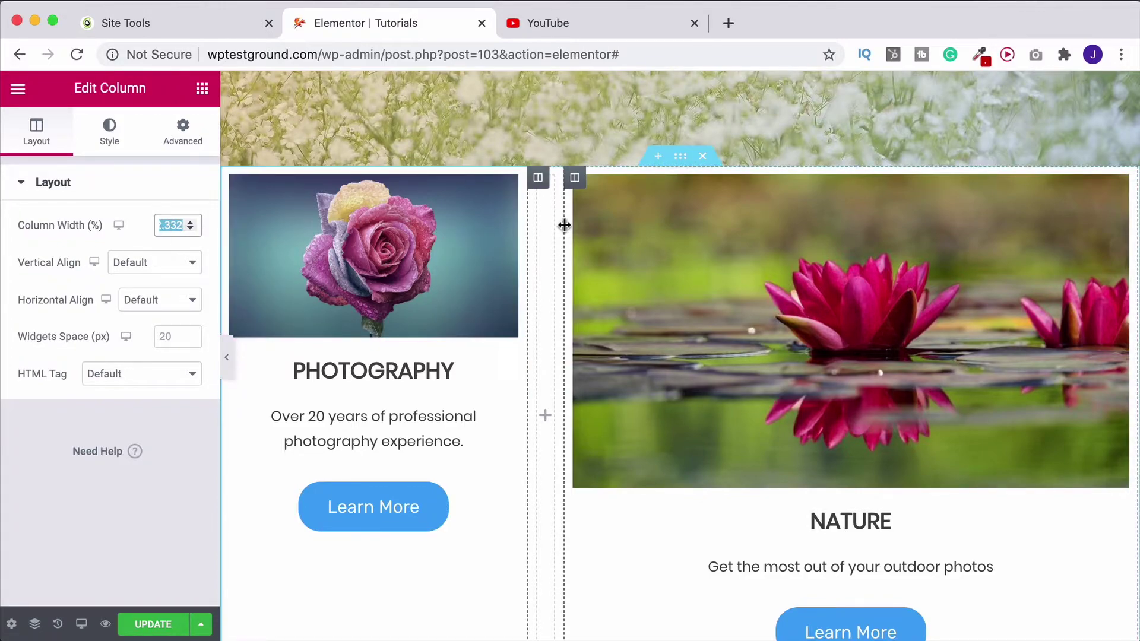
pyautogui.write('48')
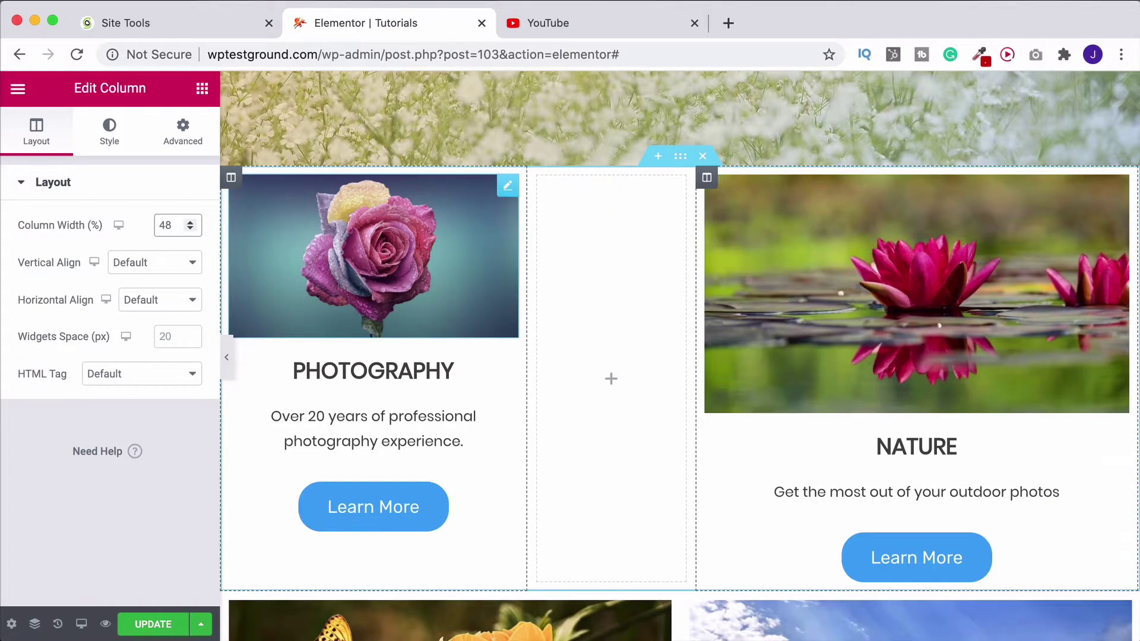
# Step: Set the Photography column to 48% and re-enter 4% for the middle column
pyautogui.click(230, 178)
pyautogui.click(172, 224)
pyautogui.write('48')
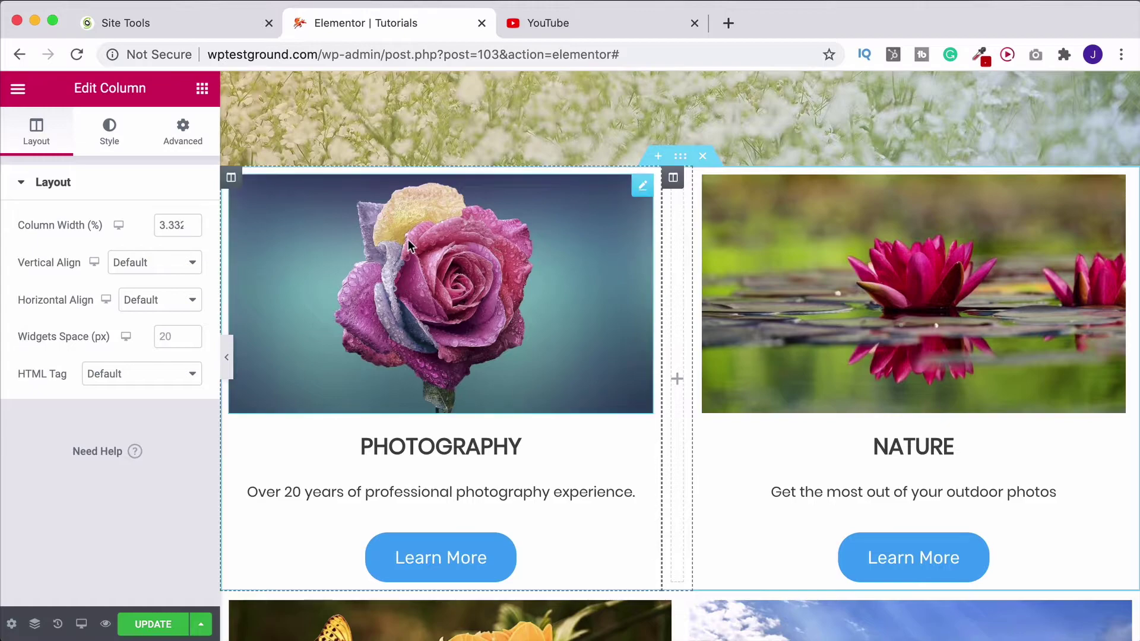
pyautogui.moveTo(172, 225); pyautogui.dragTo(205, 229)
pyautogui.write('4')
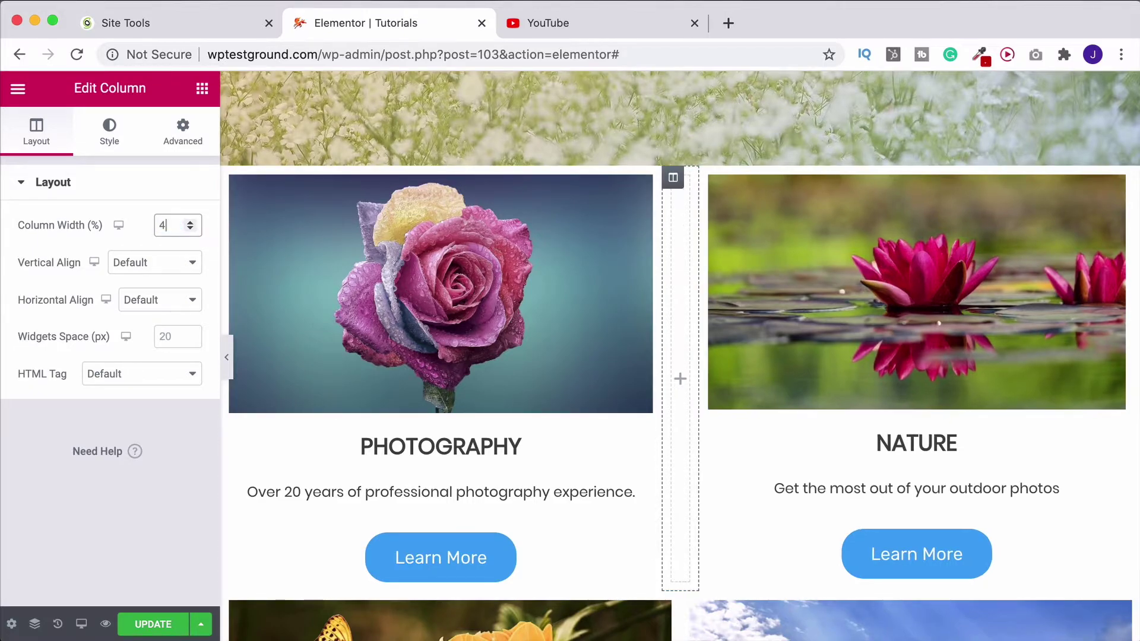
# Step: Drag a Divider widget from the Elements panel into the narrow middle column
pyautogui.click(205, 92)
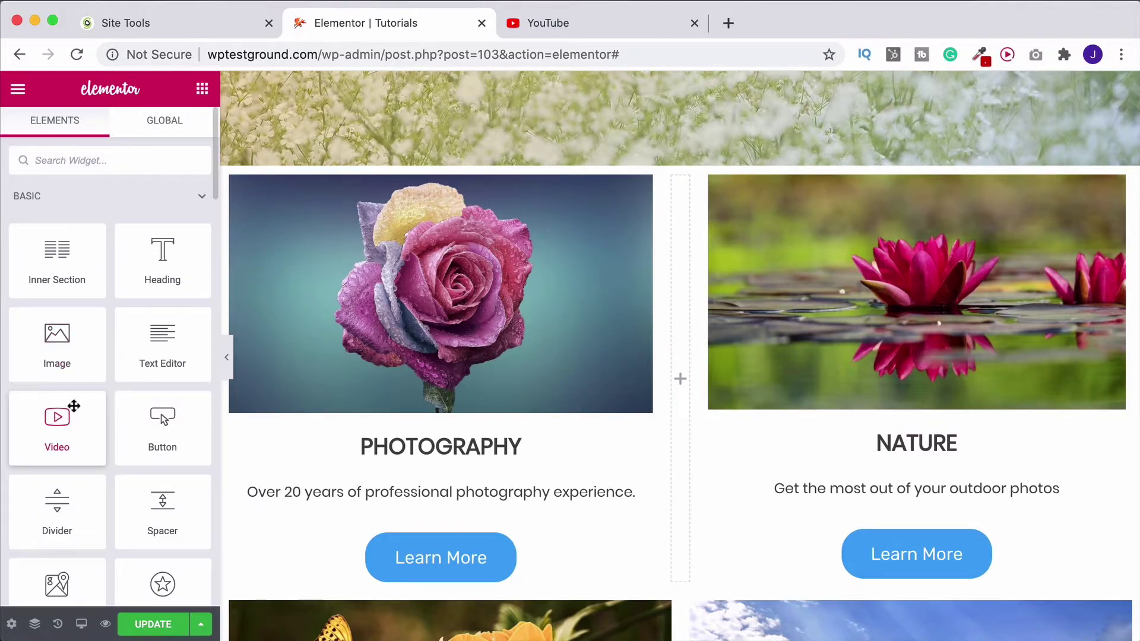
pyautogui.moveTo(57, 502); pyautogui.dragTo(674, 385)
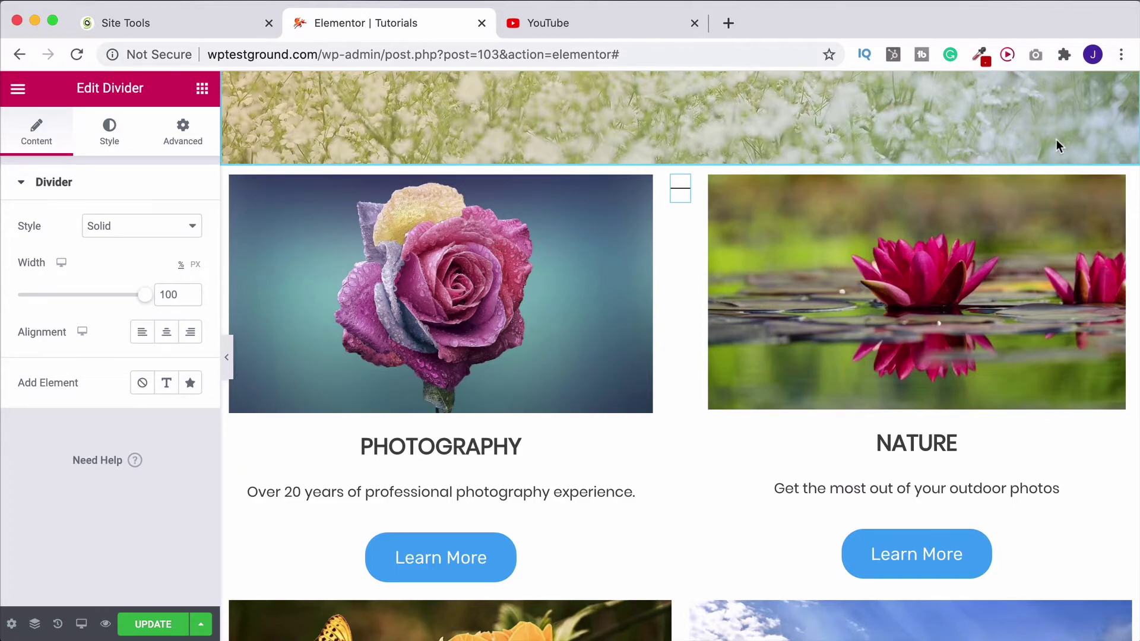
# Step: Expand the divider's empty Custom CSS section under Advanced, collapsing the margin and padding settings
pyautogui.click(177, 135)
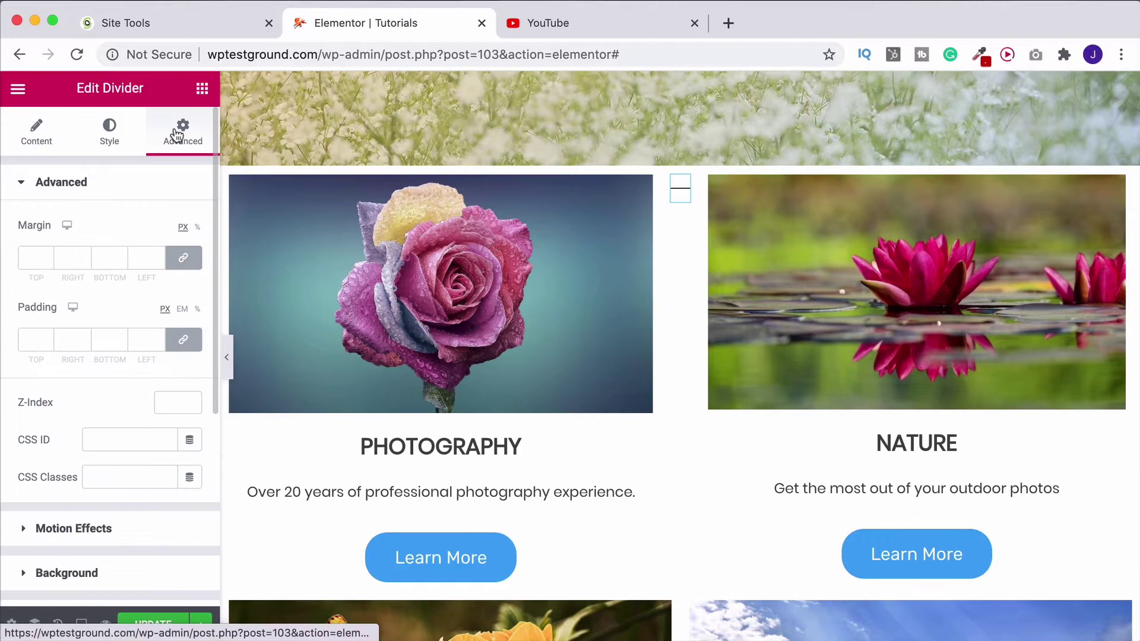
pyautogui.click(23, 183)
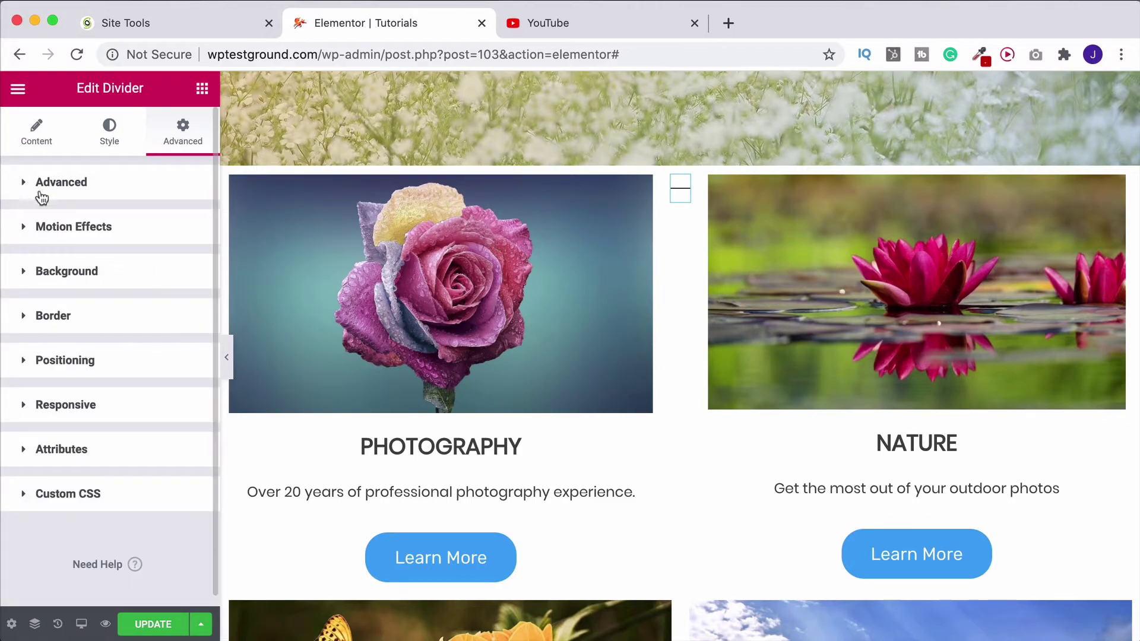
pyautogui.click(27, 493)
pyautogui.scroll(-3, 41, 474)
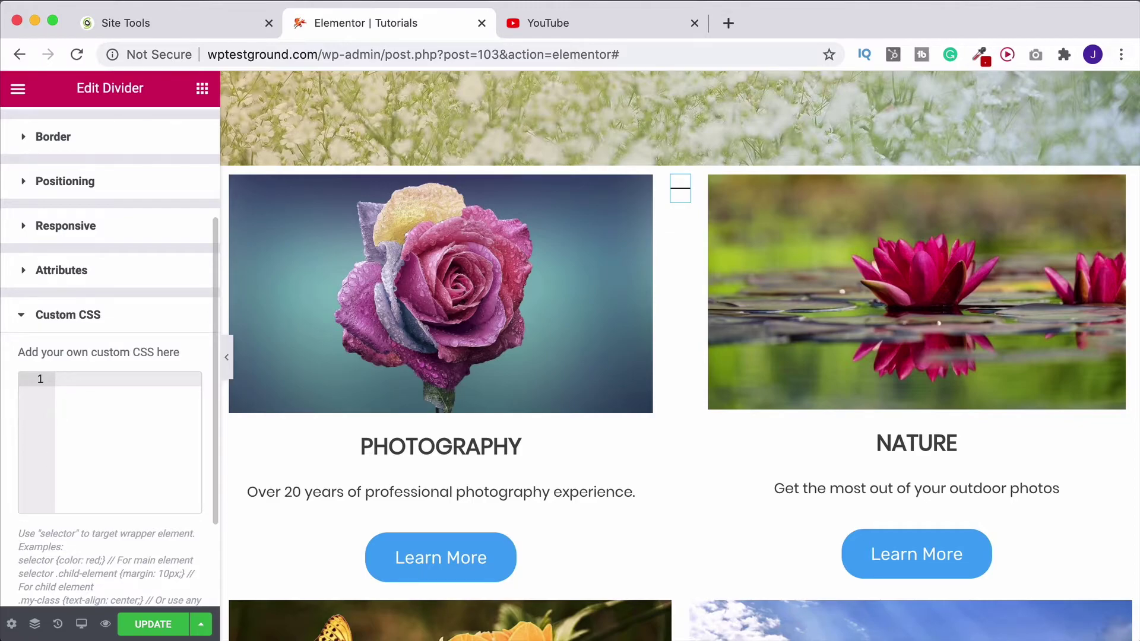
# Step: Enter selector{ transform: rotate(90deg); } as the divider's custom CSS to stand it upright
pyautogui.write('selector{')
pyautogui.press('Return')
pyautogui.write('tran')
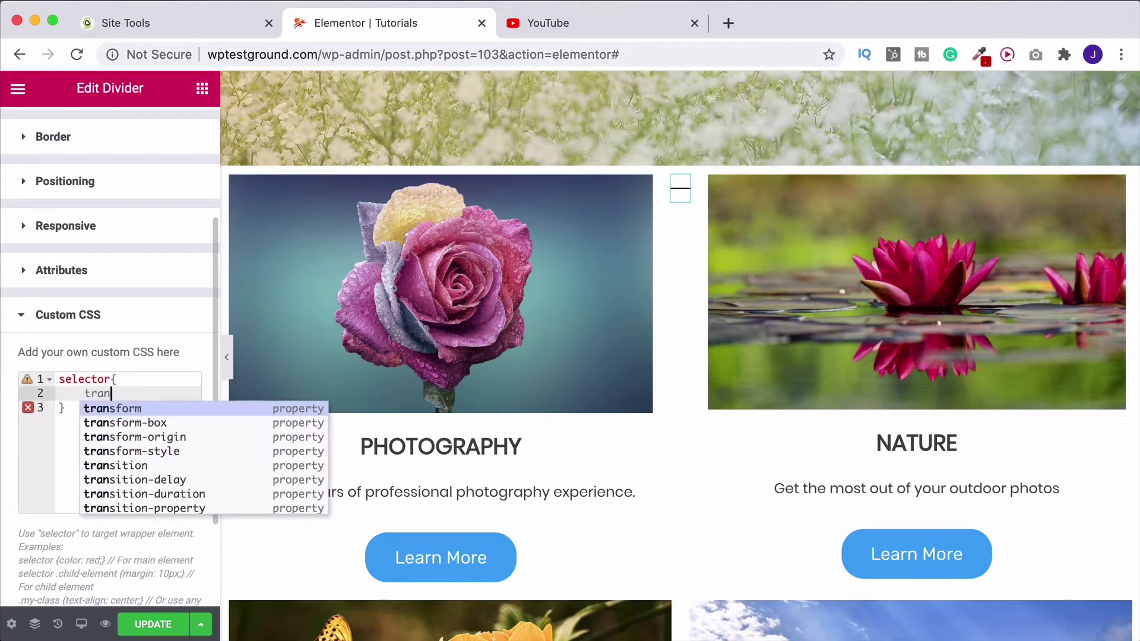
pyautogui.write('sform')
pyautogui.press('Return')
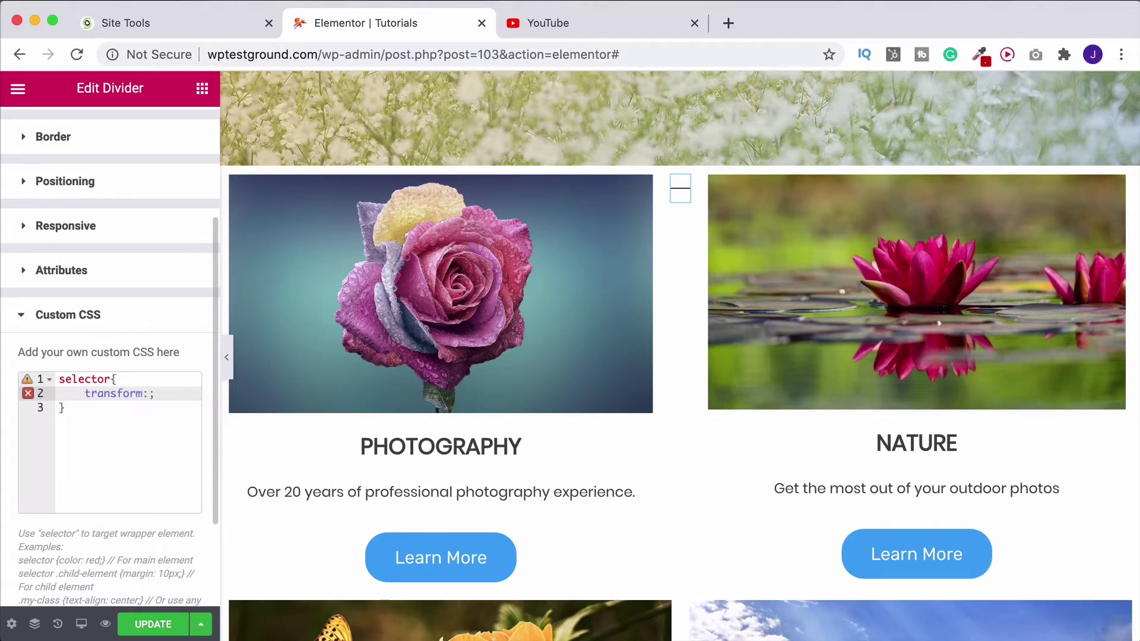
pyautogui.write('rota')
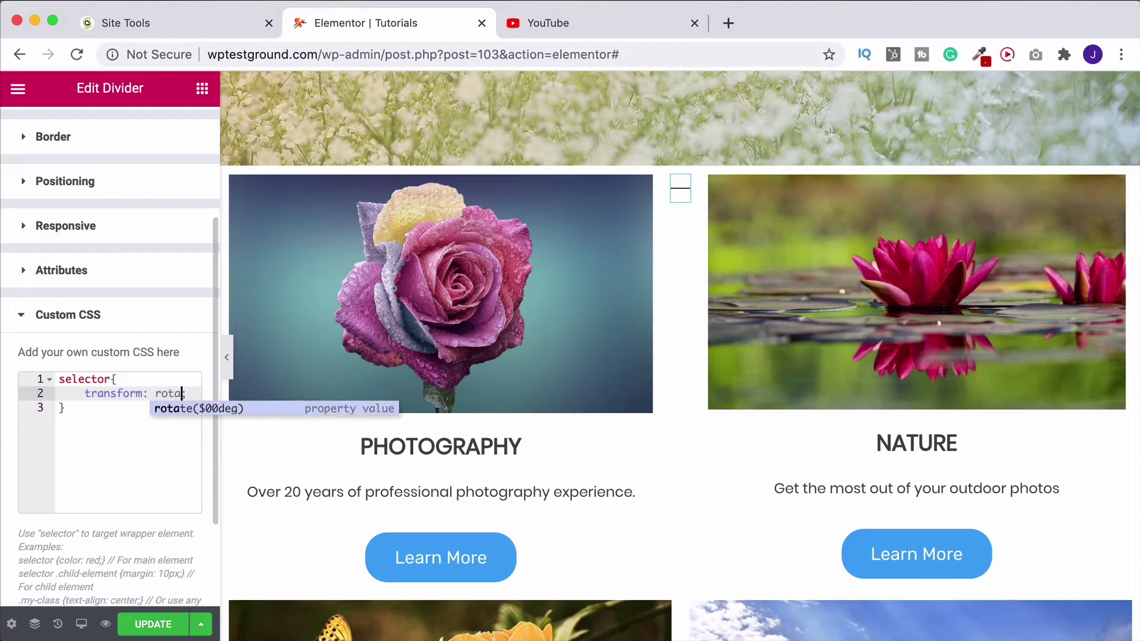
pyautogui.write('te')
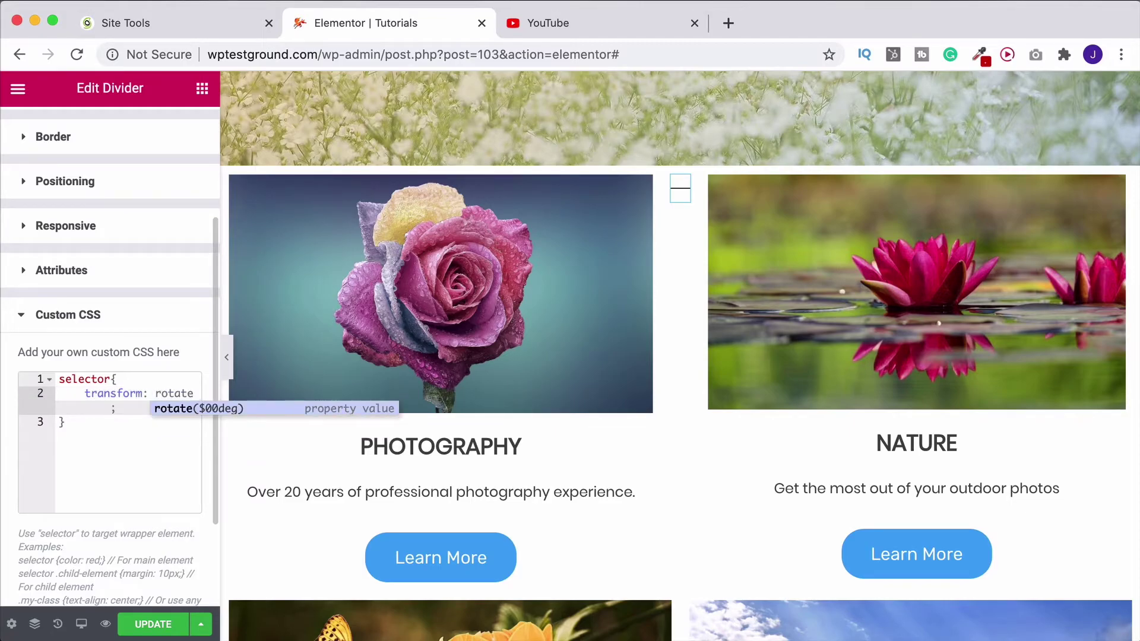
pyautogui.write('(90')
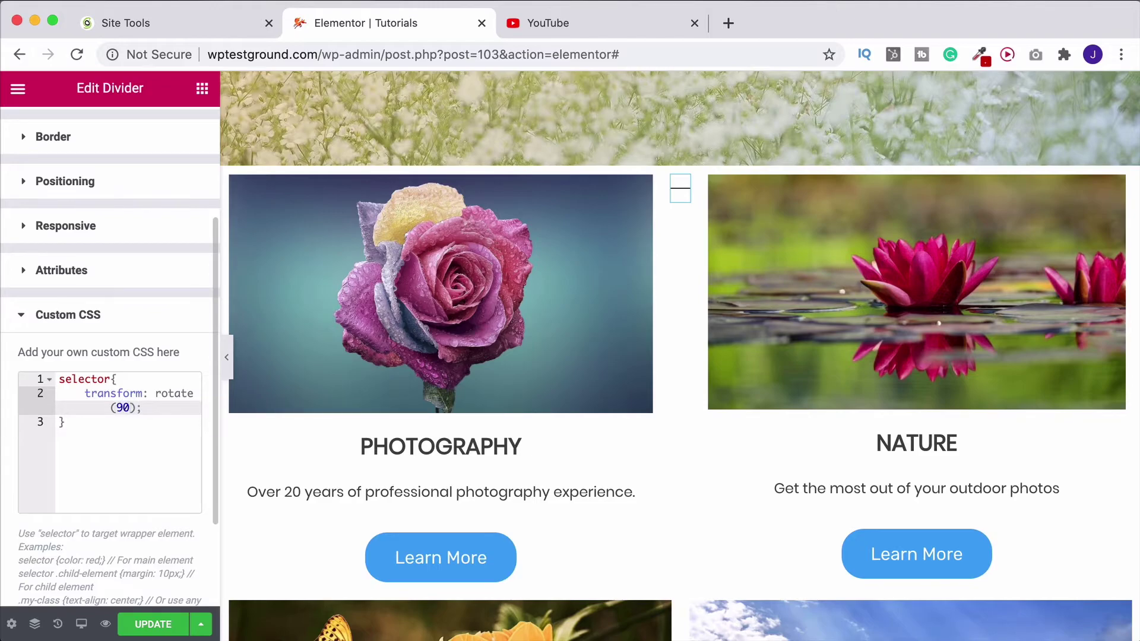
pyautogui.write('deg')
pyautogui.click(93, 457)
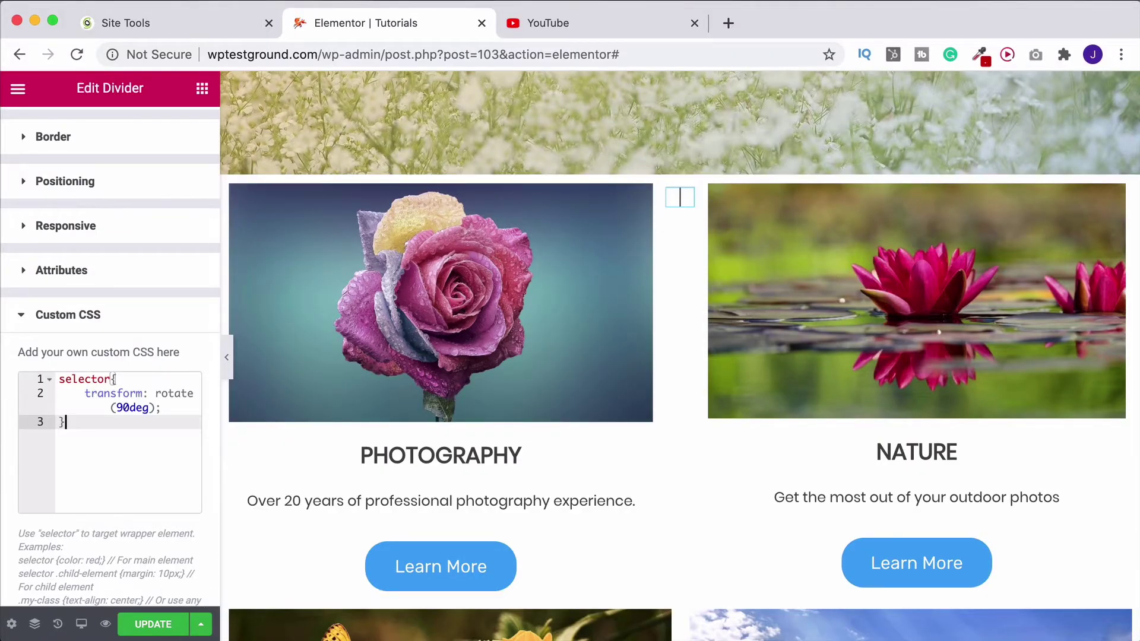
# Step: Save the rotation, then set the divider's Width to 462 px in the Content settings
pyautogui.click(162, 625)
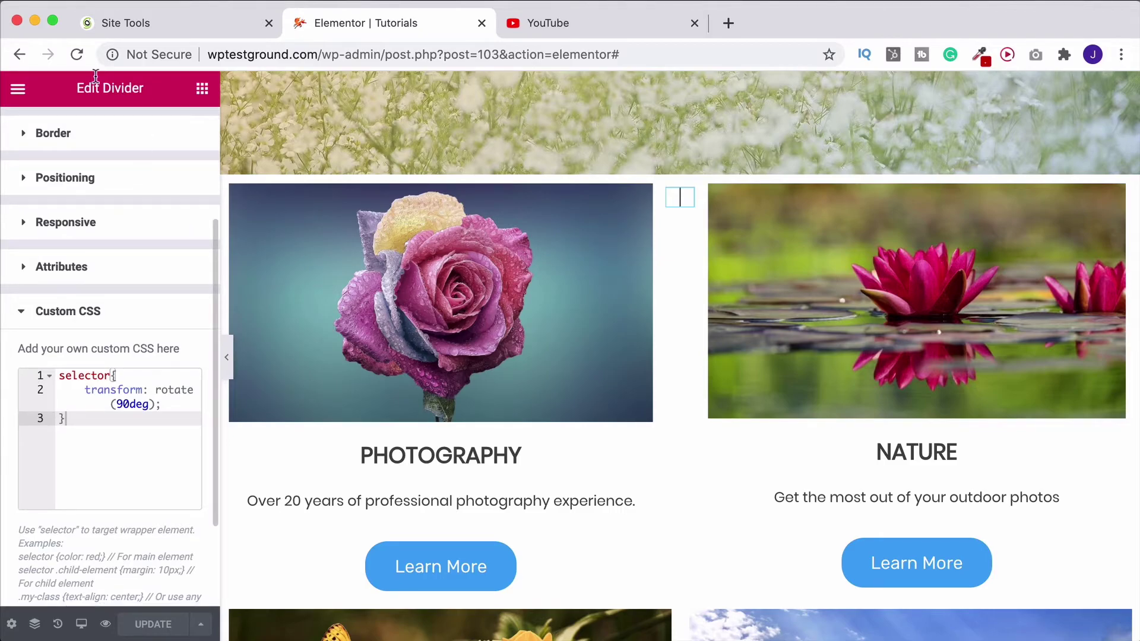
pyautogui.scroll(3, 127, 188)
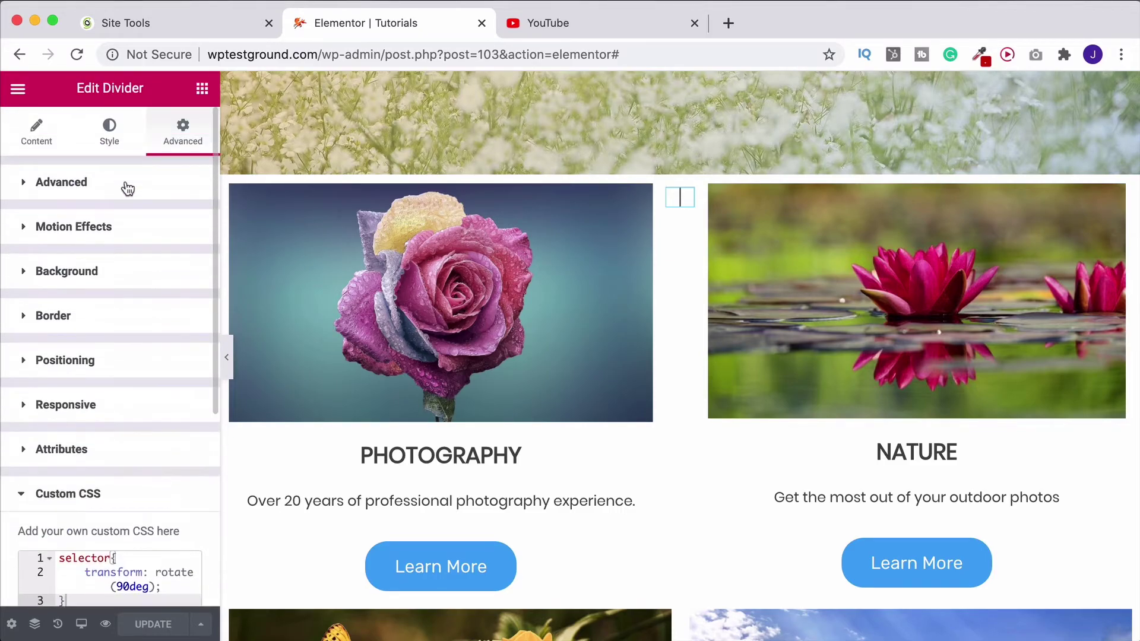
pyautogui.click(36, 143)
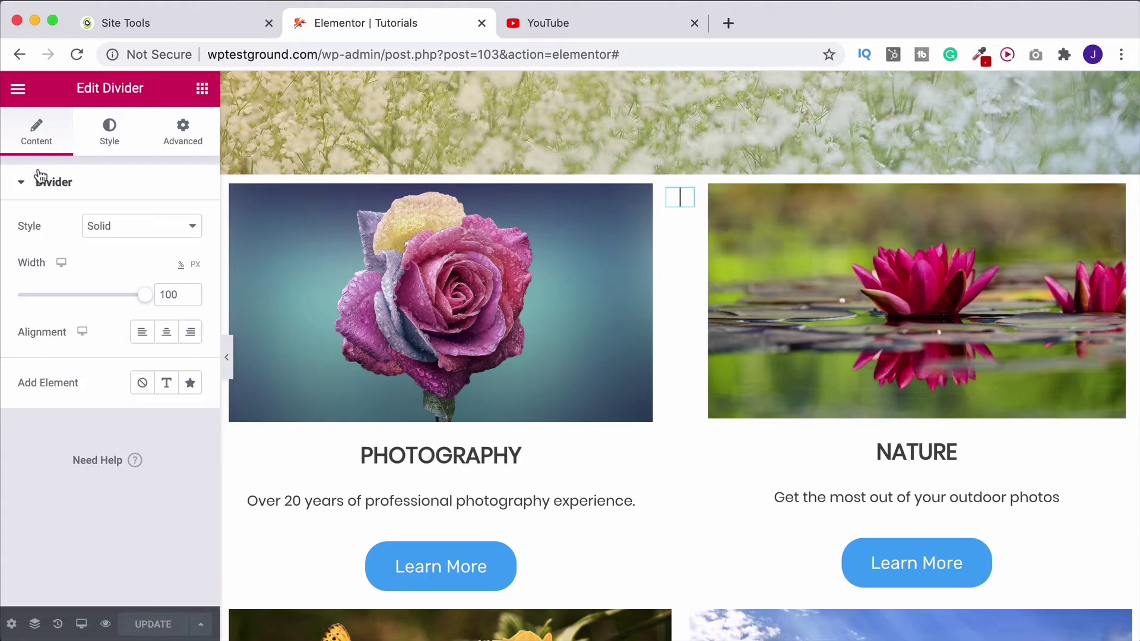
pyautogui.click(196, 265)
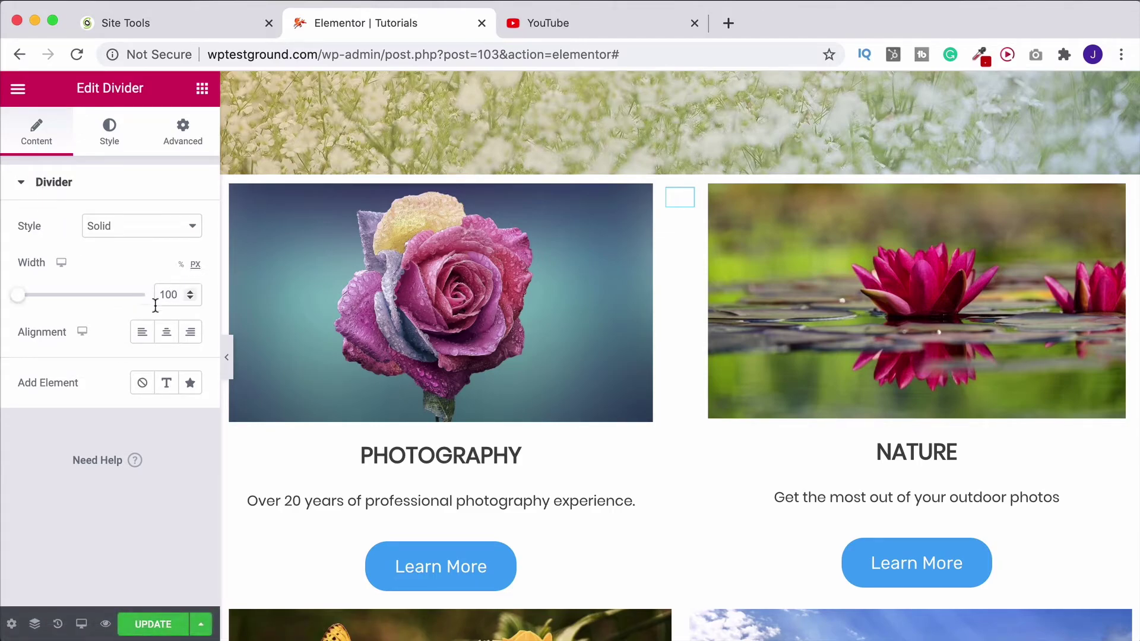
pyautogui.moveTo(146, 296); pyautogui.dragTo(80, 301)
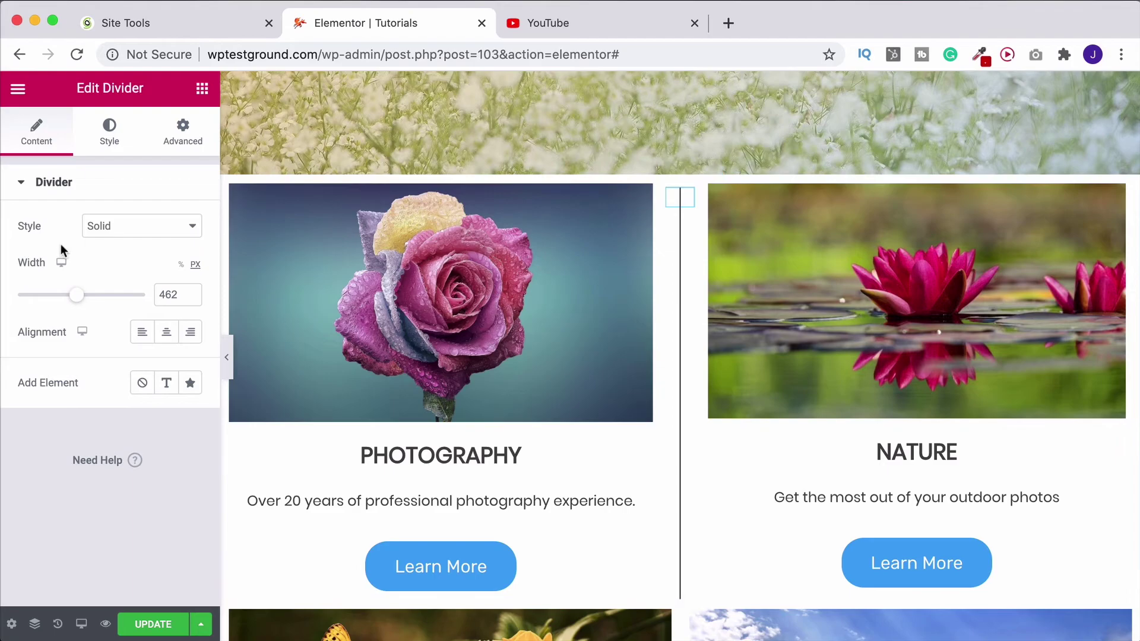
# Step: Style the divider with weight 1.6 and light-blue colour #6EC1E4, then update the page
pyautogui.click(109, 131)
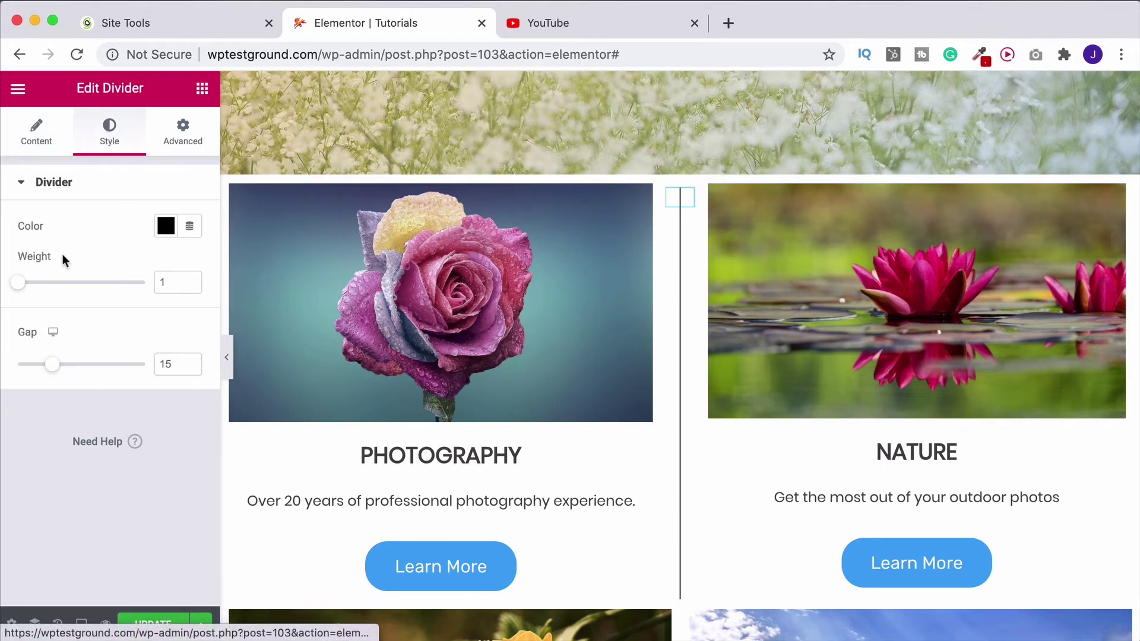
pyautogui.moveTo(22, 287); pyautogui.dragTo(31, 287)
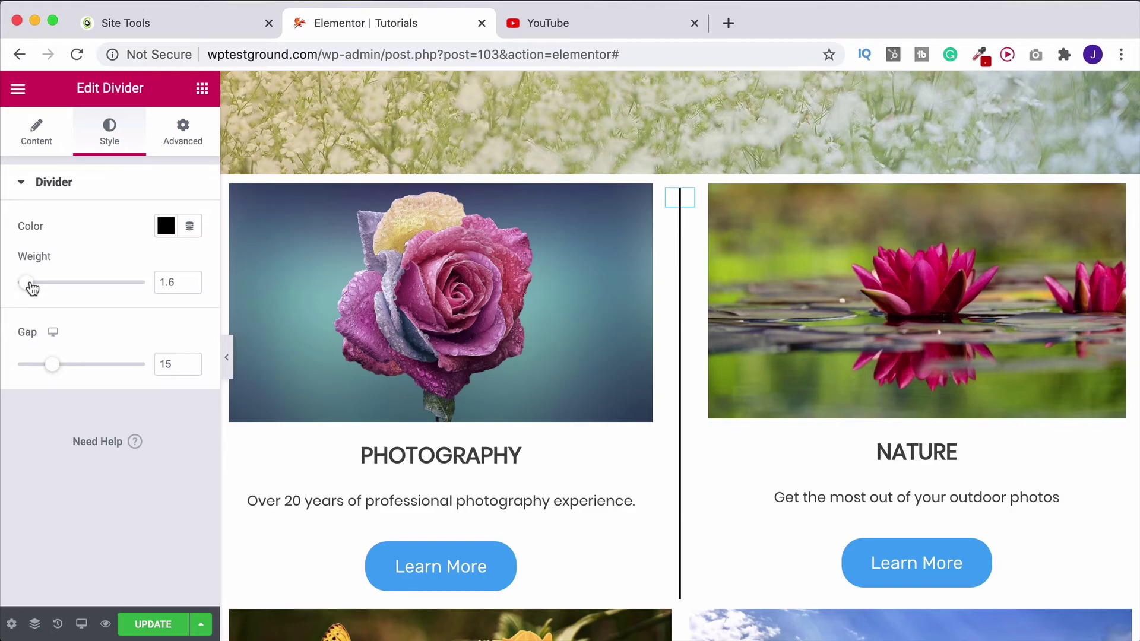
pyautogui.click(169, 230)
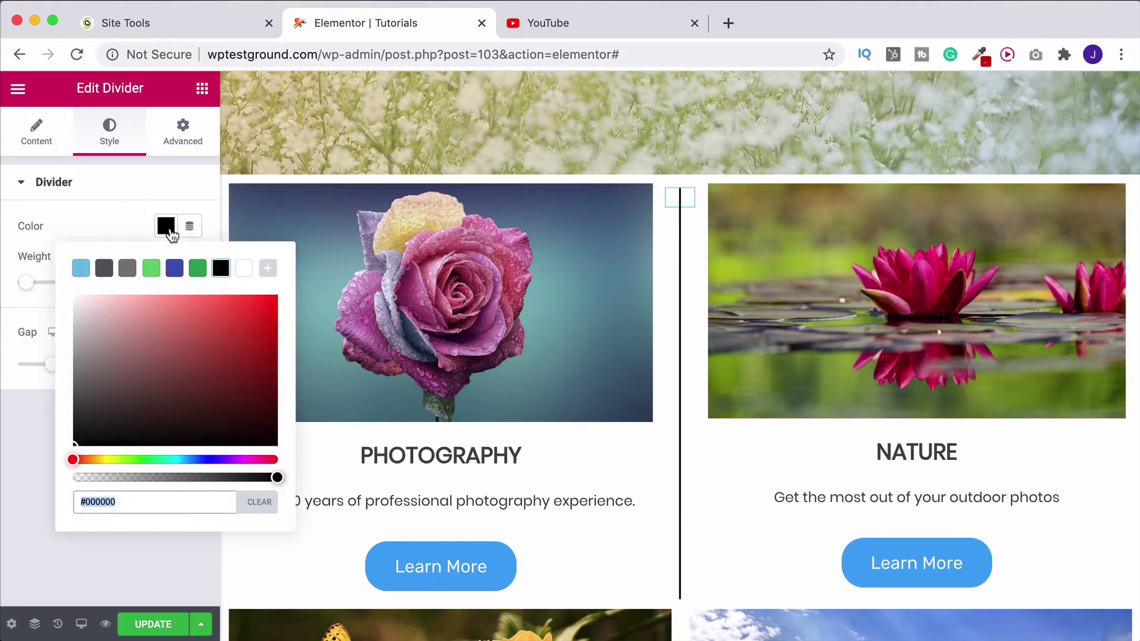
pyautogui.click(84, 269)
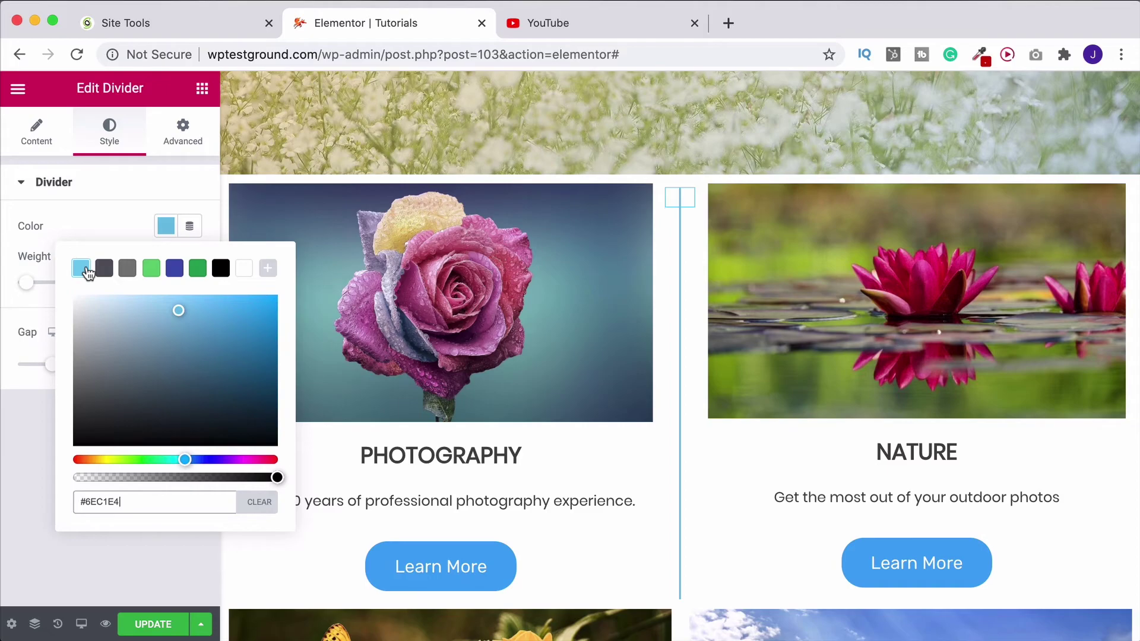
pyautogui.click(26, 409)
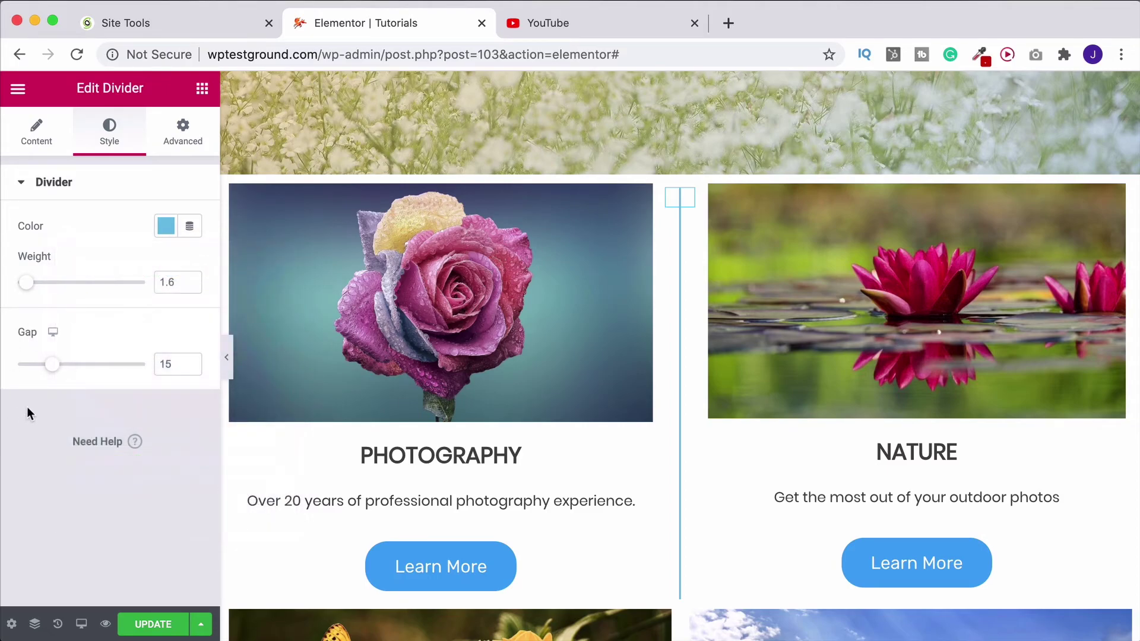
pyautogui.click(157, 624)
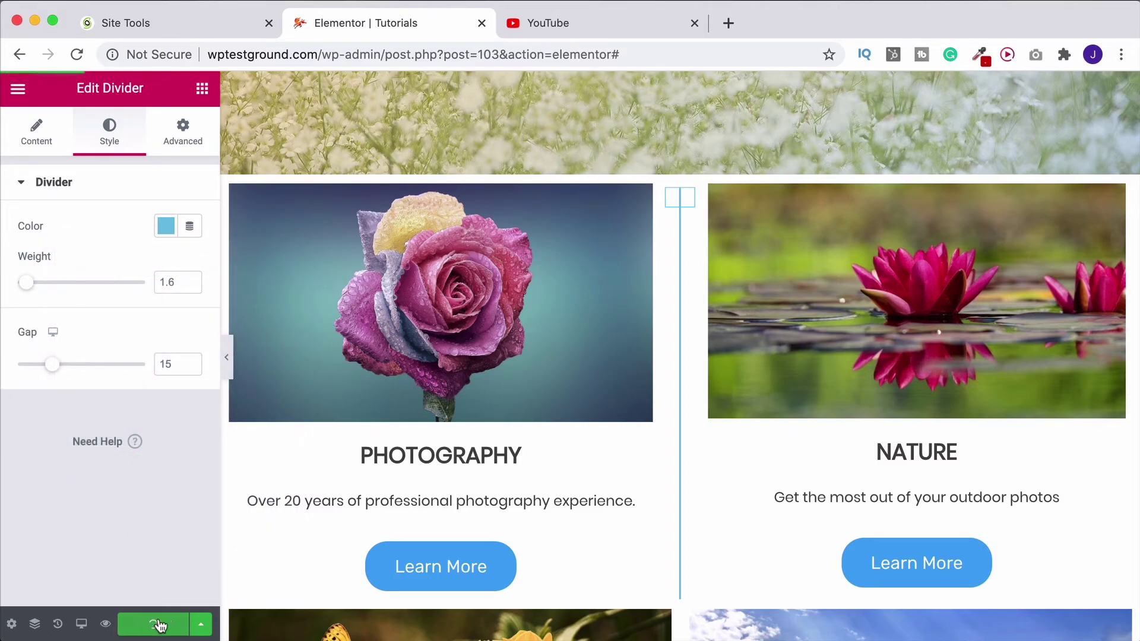
# Step: Collapse the editing panel and scroll the full-width preview down and back to the top
pyautogui.click(226, 358)
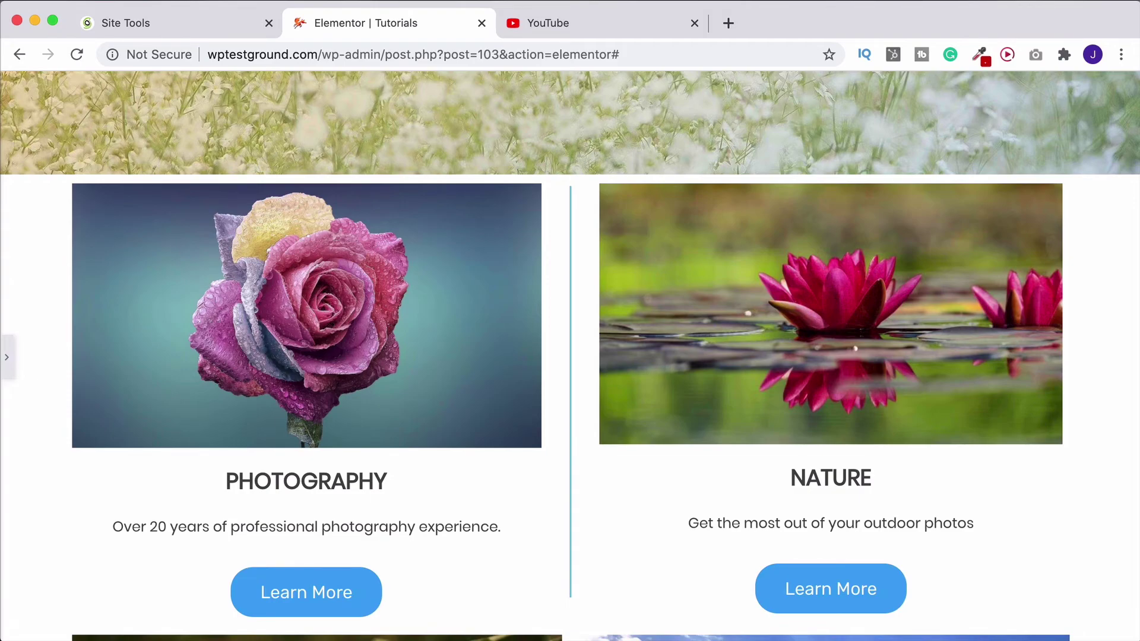
pyautogui.scroll(-3, 860, 547)
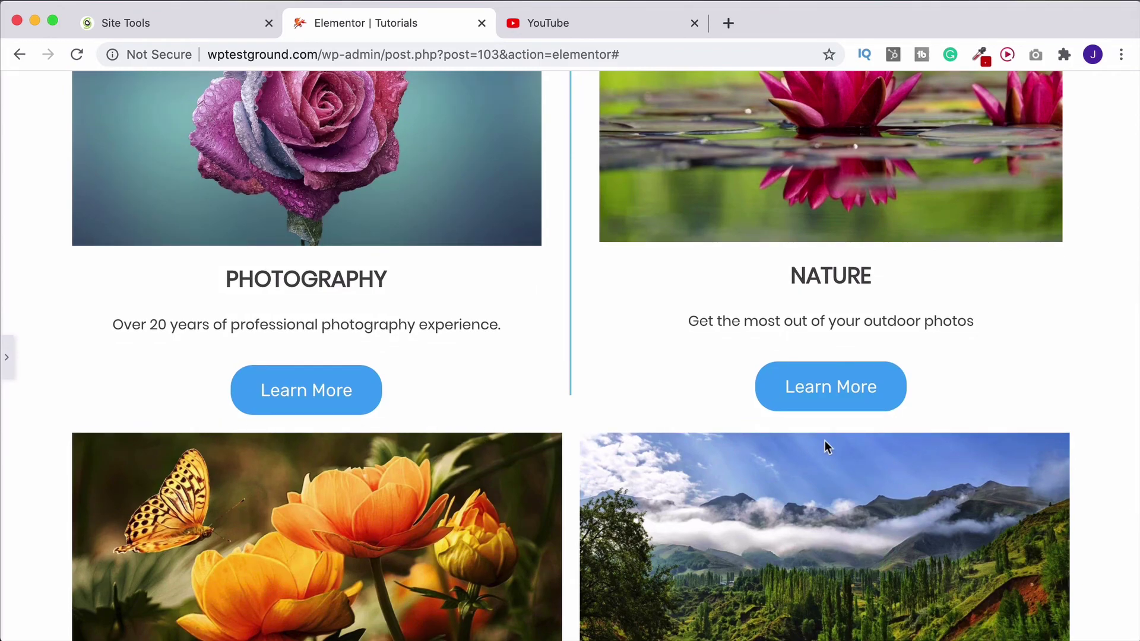
pyautogui.scroll(-3, 554, 444)
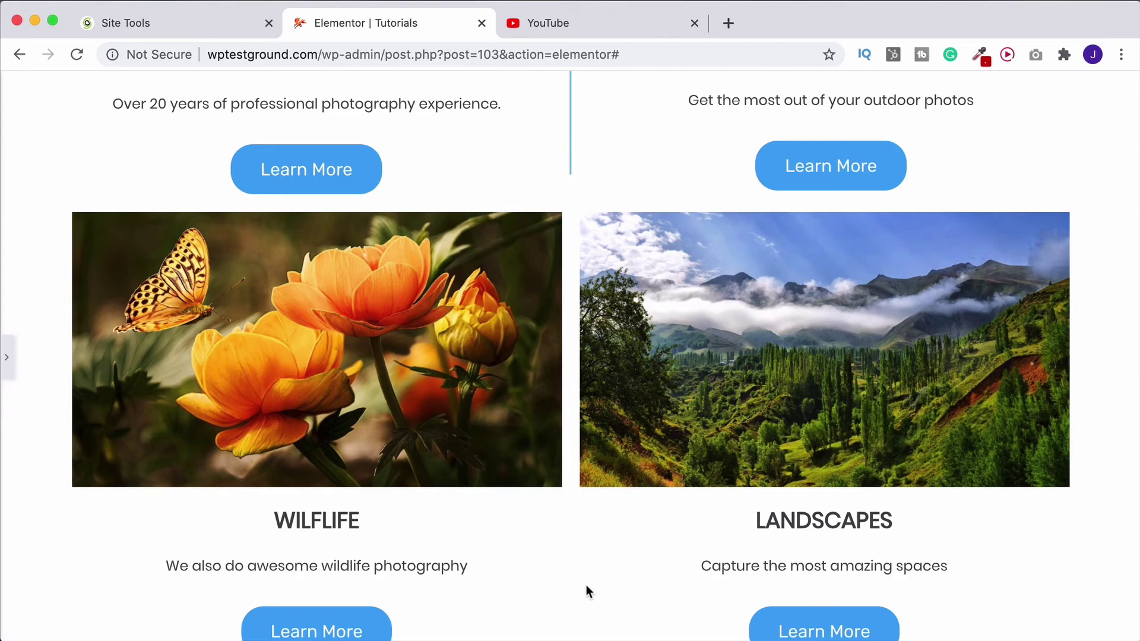
pyautogui.scroll(3, 581, 488)
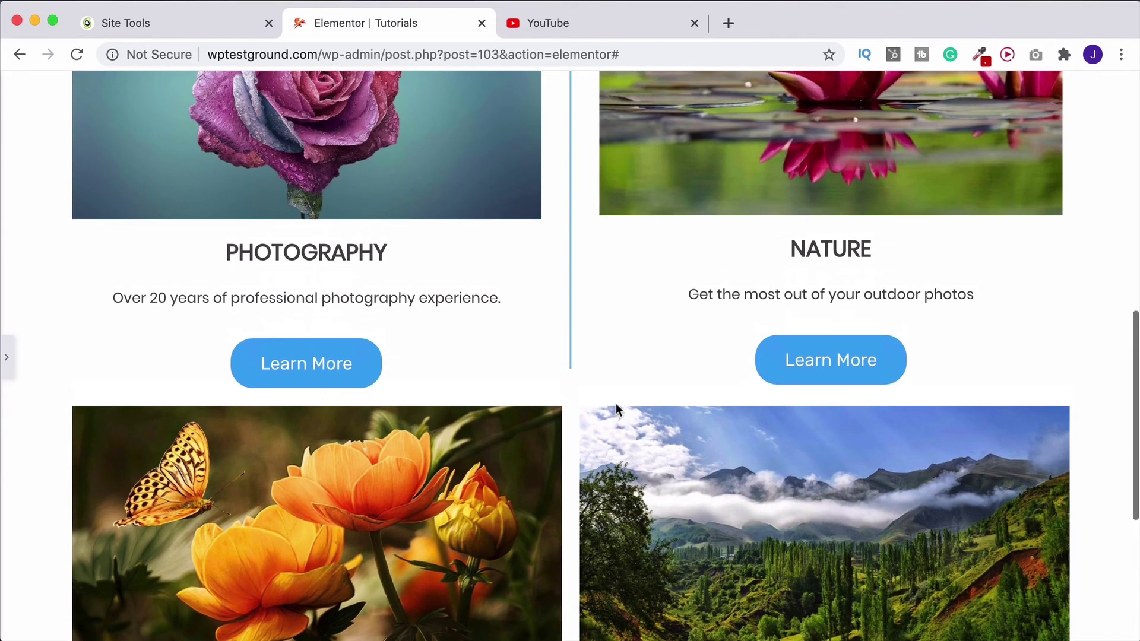
pyautogui.scroll(4, 607, 483)
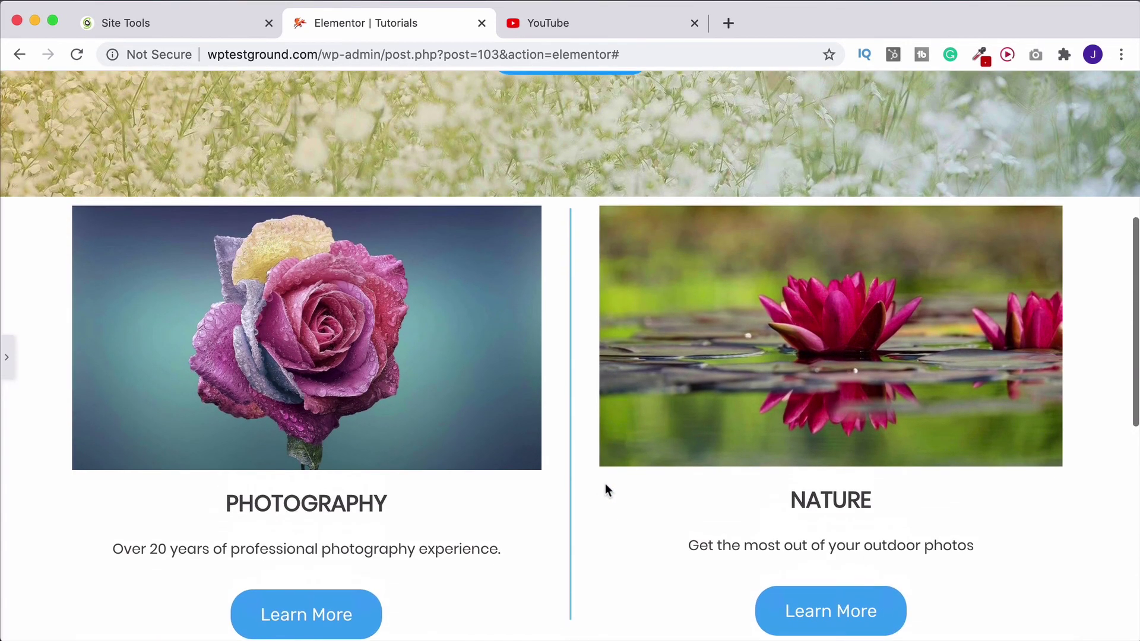
pyautogui.scroll(6, 598, 480)
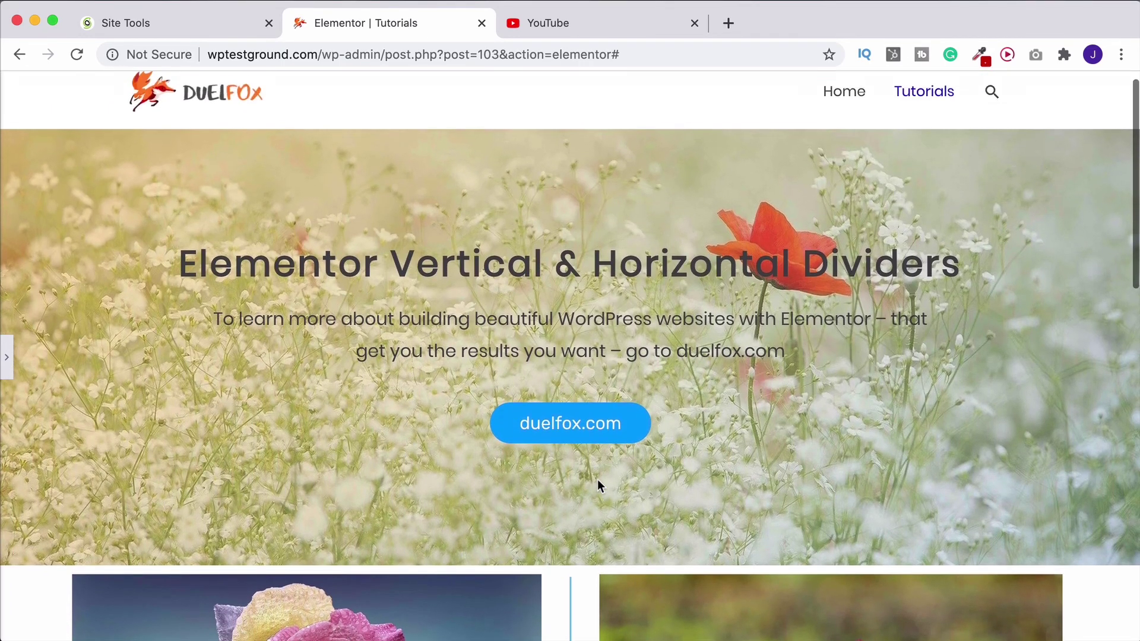